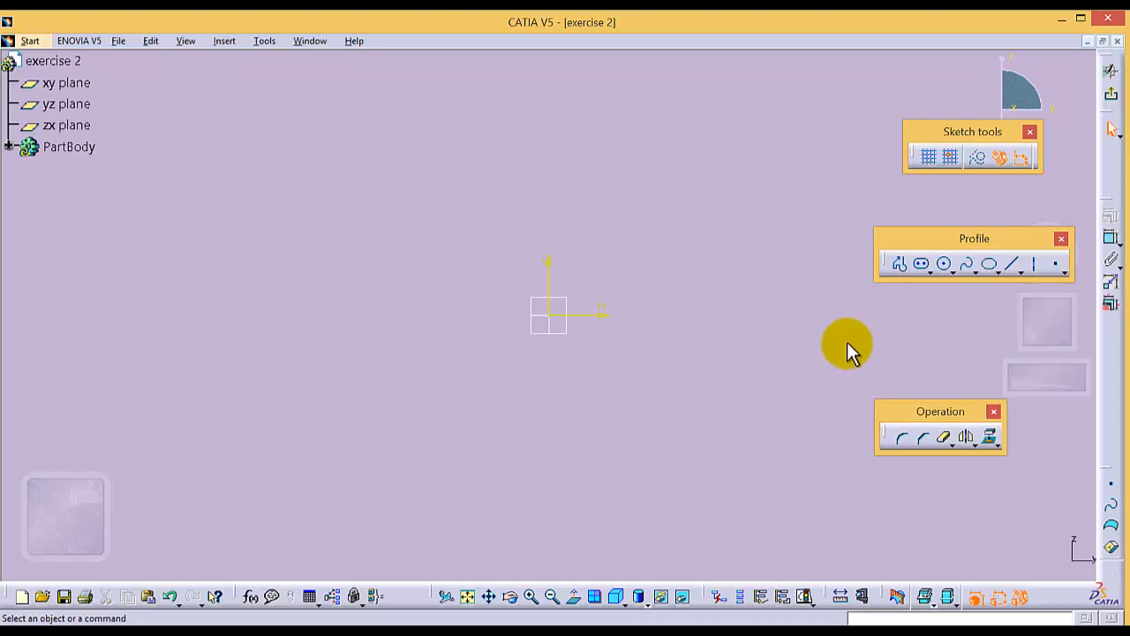
# - Sketch a circle of about 68 mm diameter centred on the sketch origin
pyautogui.click(945, 264)
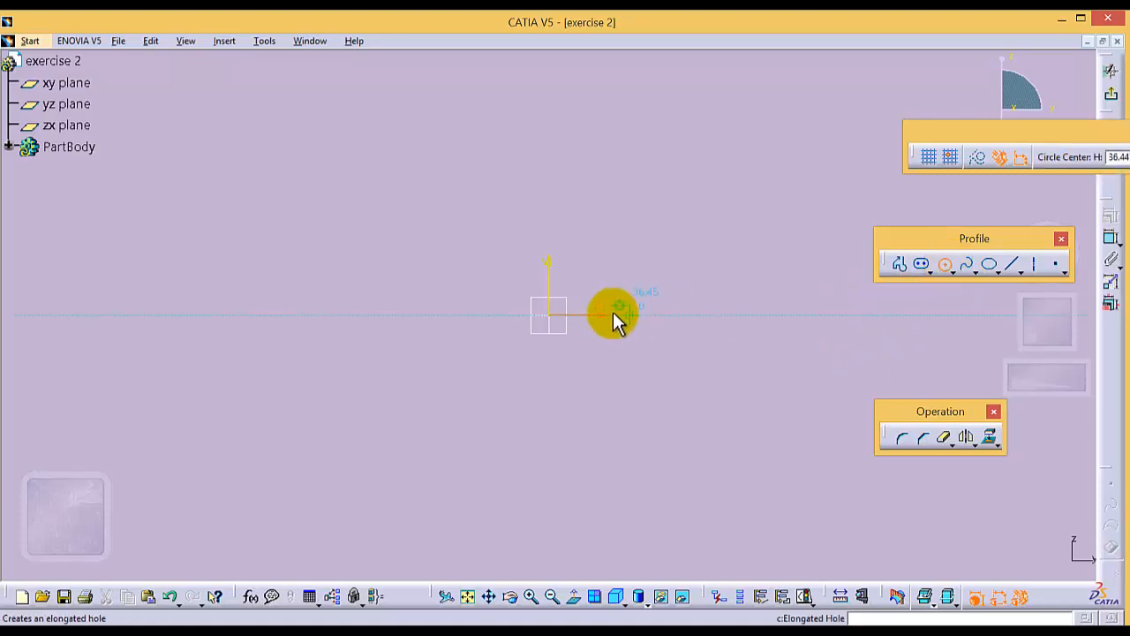
pyautogui.click(549, 314)
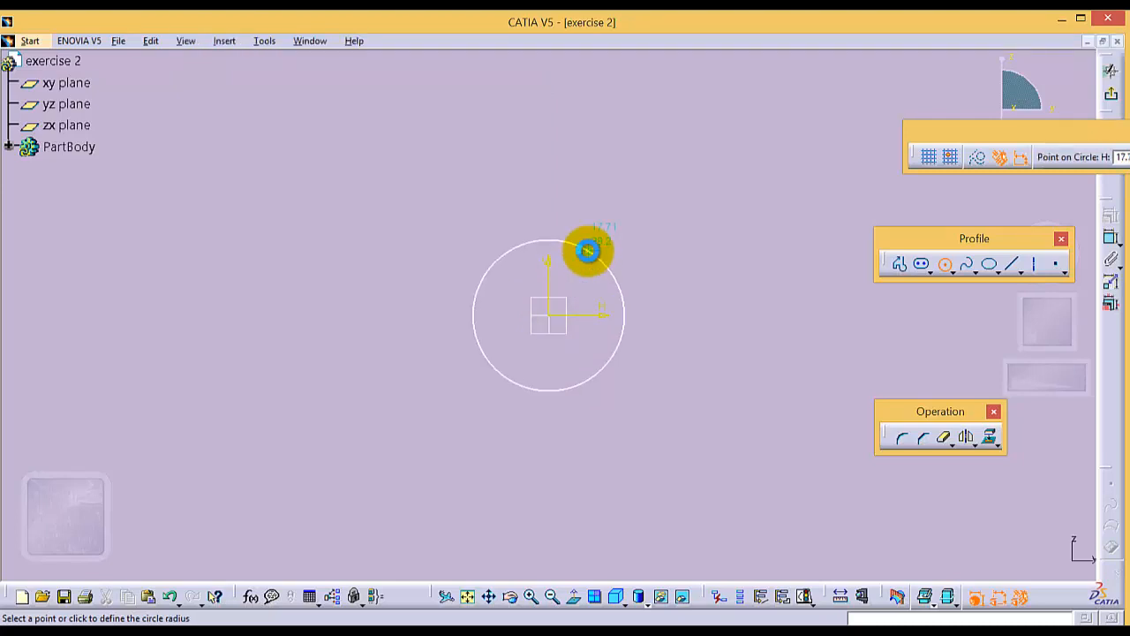
pyautogui.click(589, 250)
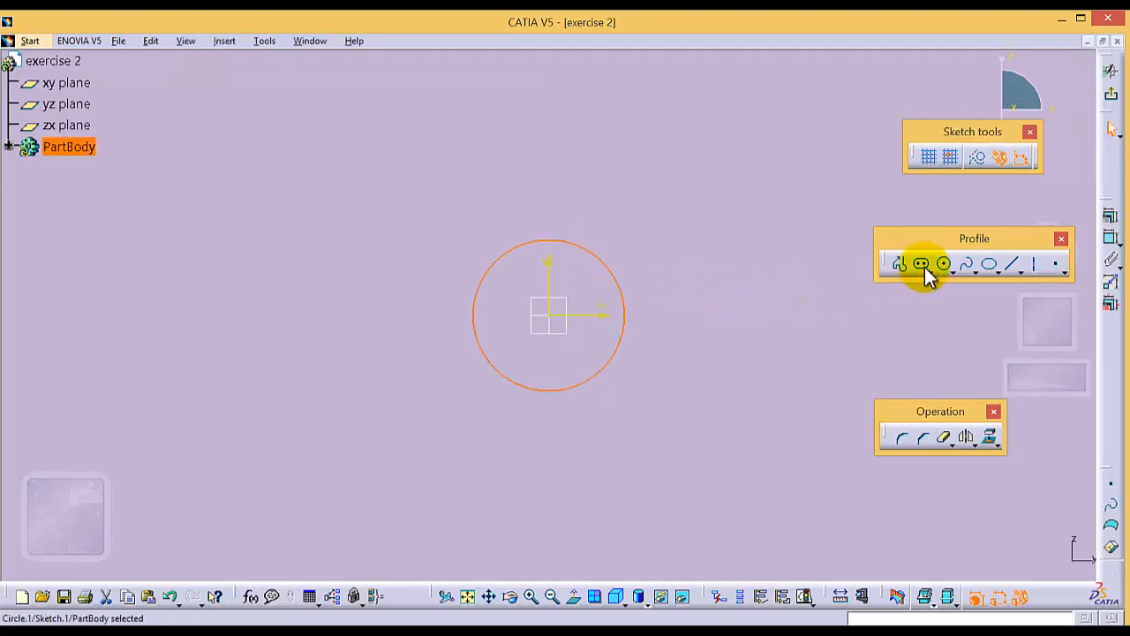
# - Draw two slightly rising lines towards positive H, one starting near the circle's highest point and one near its lowest point
pyautogui.click(1010, 265)
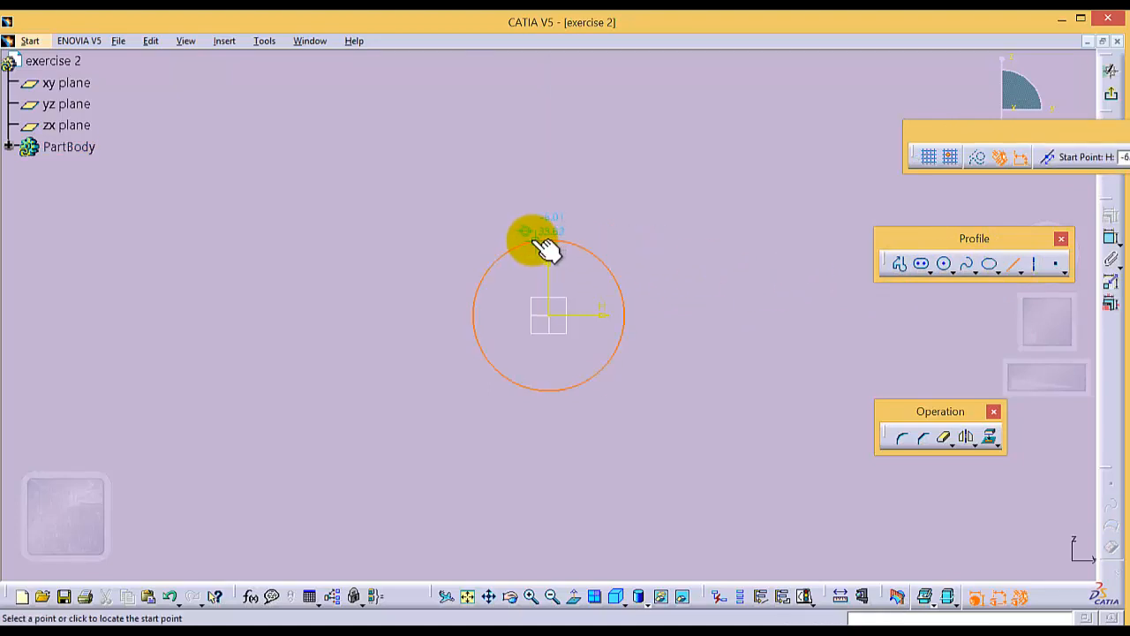
pyautogui.click(531, 240)
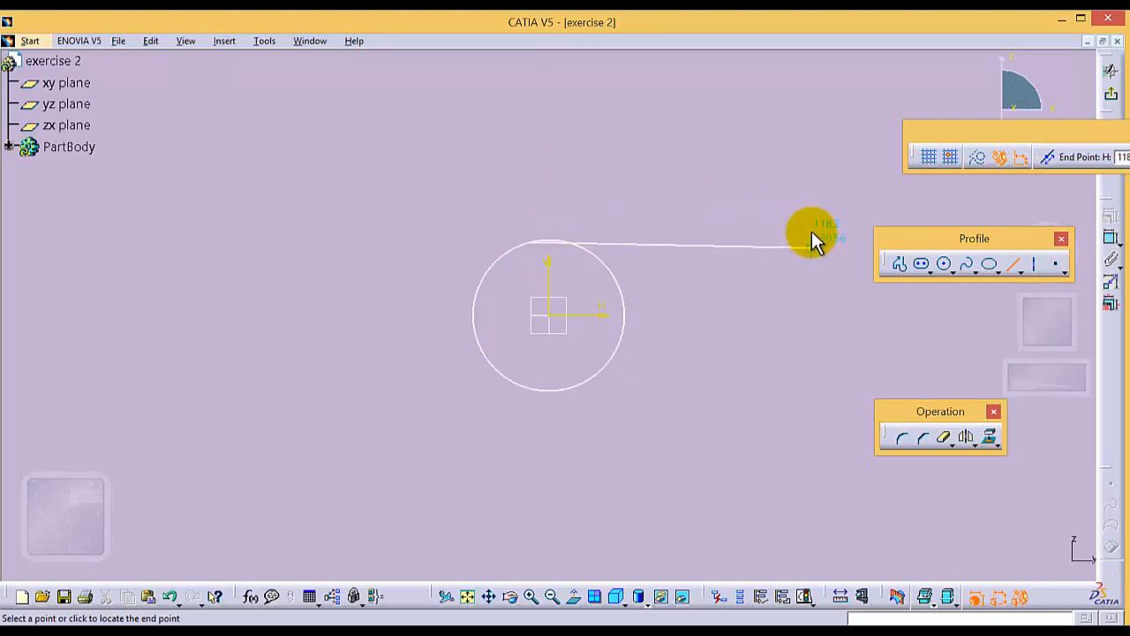
pyautogui.click(824, 195)
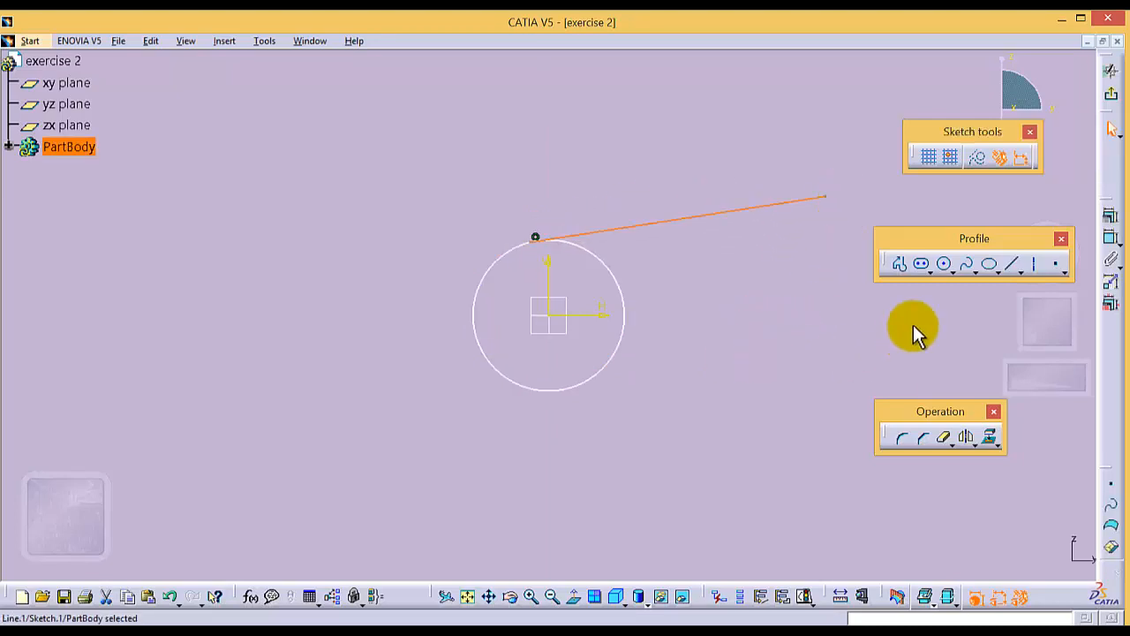
pyautogui.click(1016, 263)
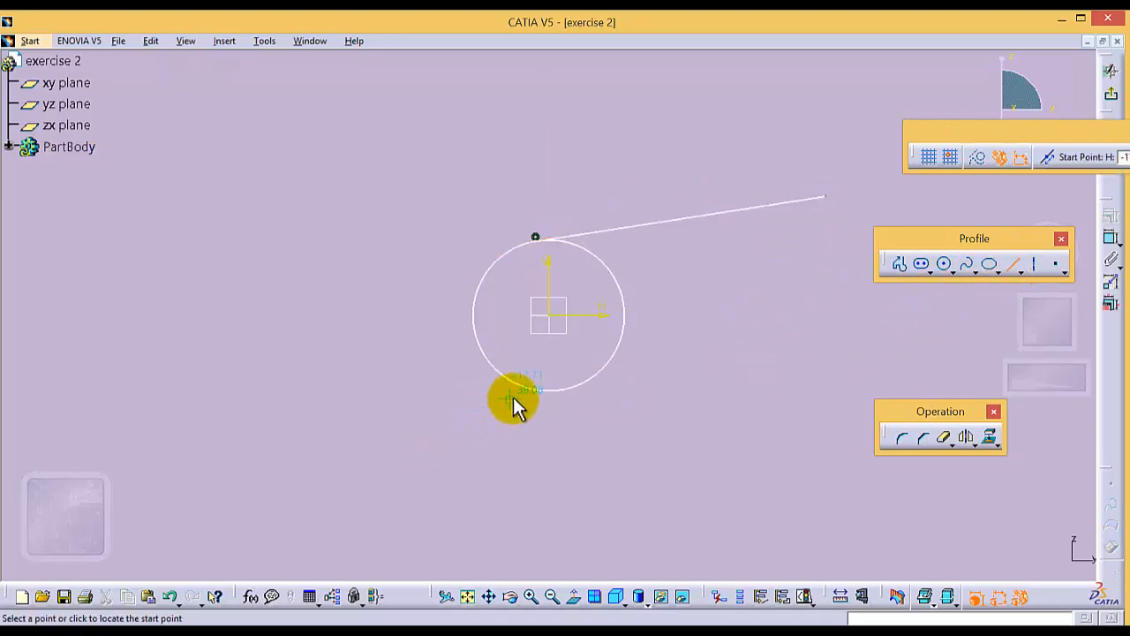
pyautogui.click(567, 389)
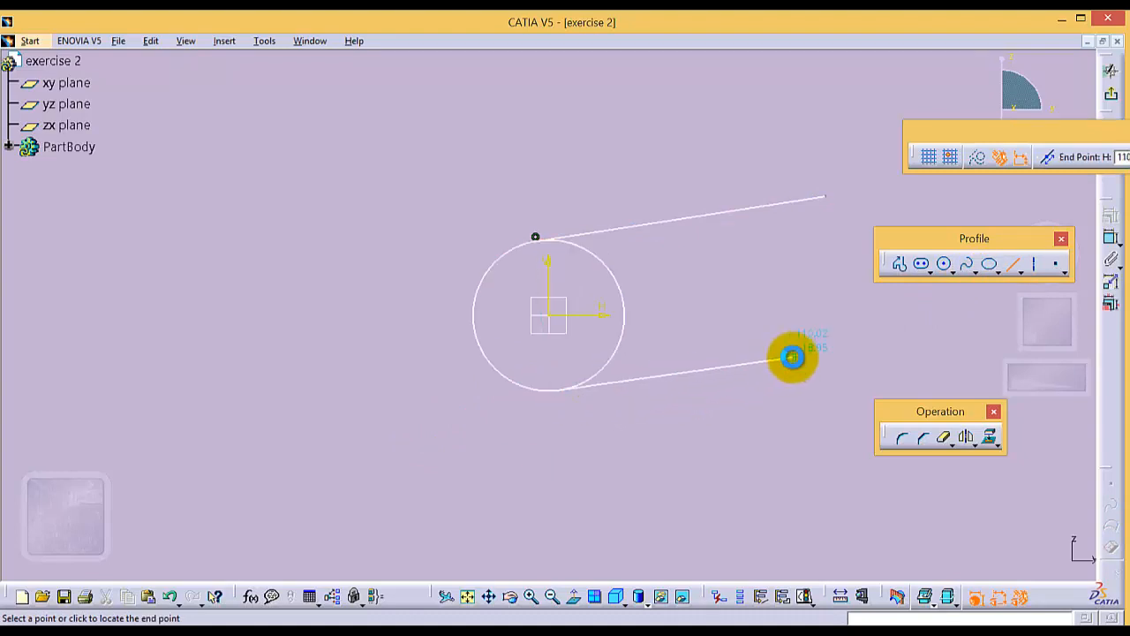
pyautogui.click(792, 356)
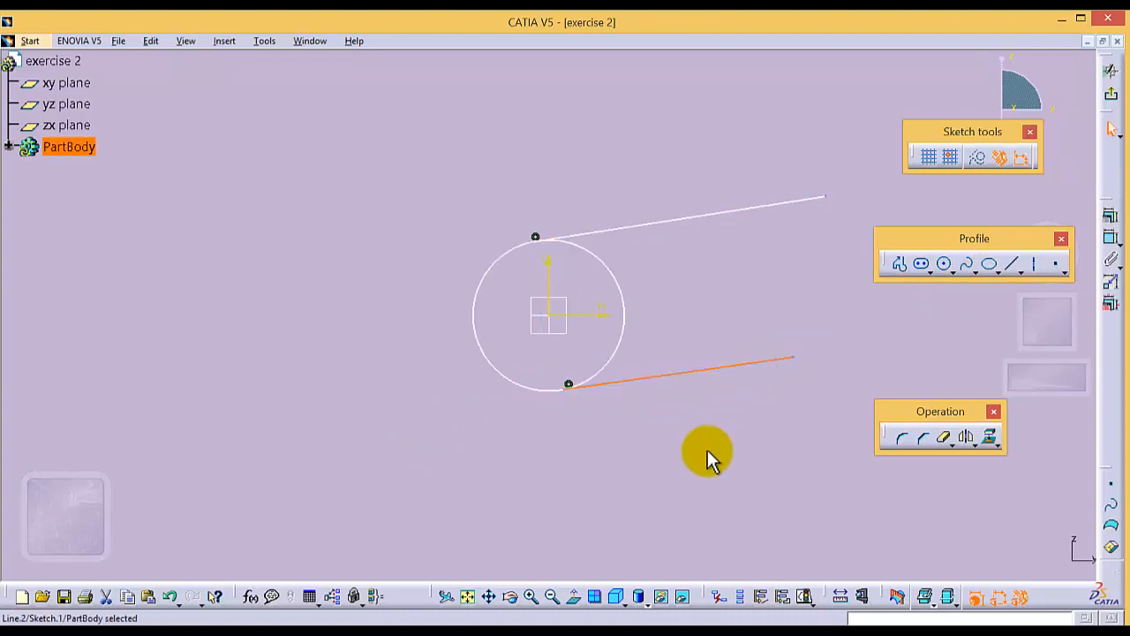
pyautogui.click(807, 404)
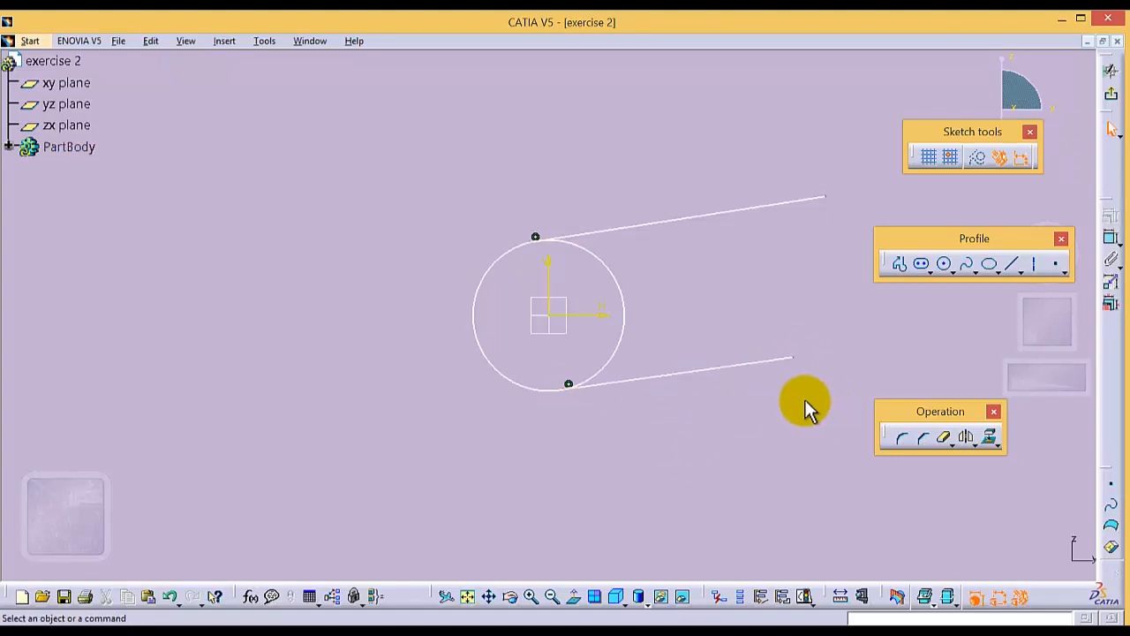
# - Delete the coincidence constraint between the upper line and the circle, and constrain the two as tangent instead
pyautogui.rightClick(545, 240)
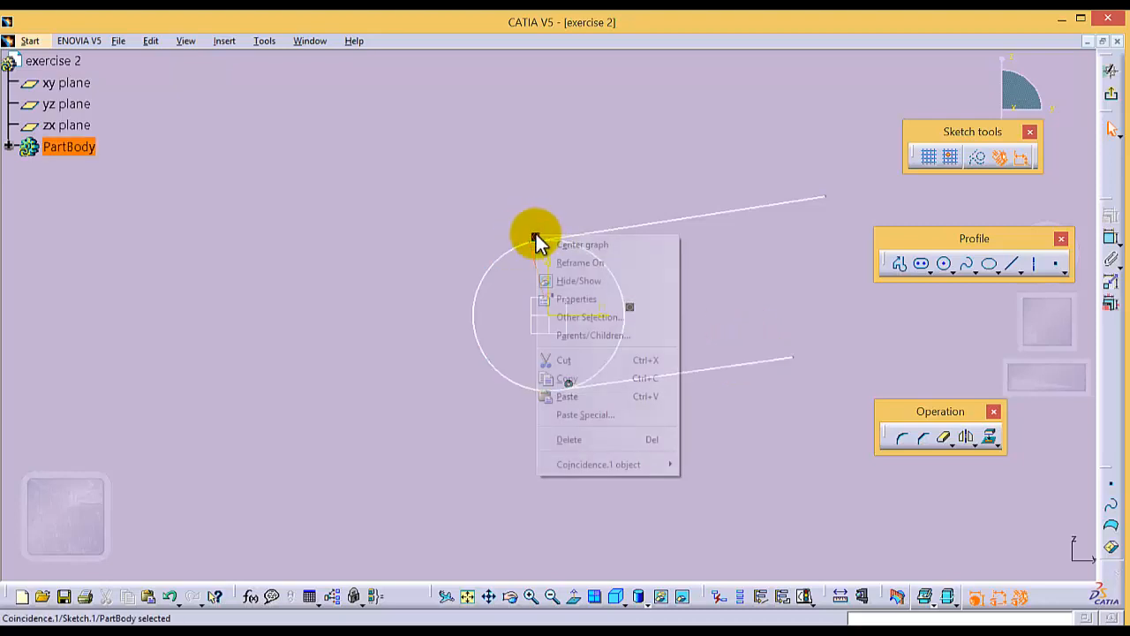
pyautogui.click(590, 433)
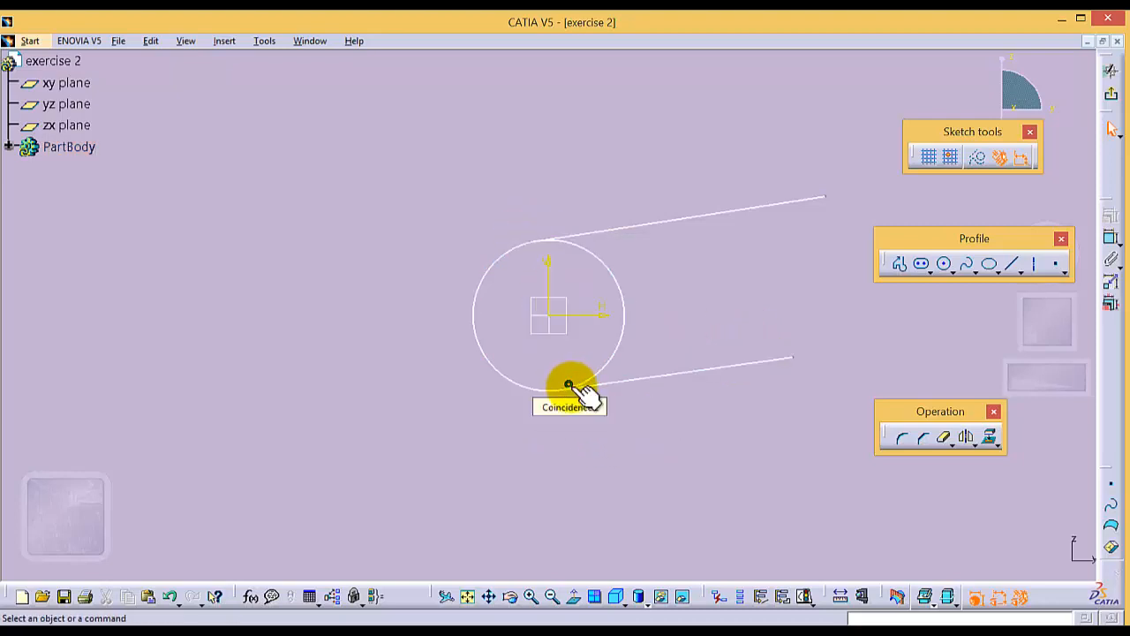
pyautogui.click(602, 260)
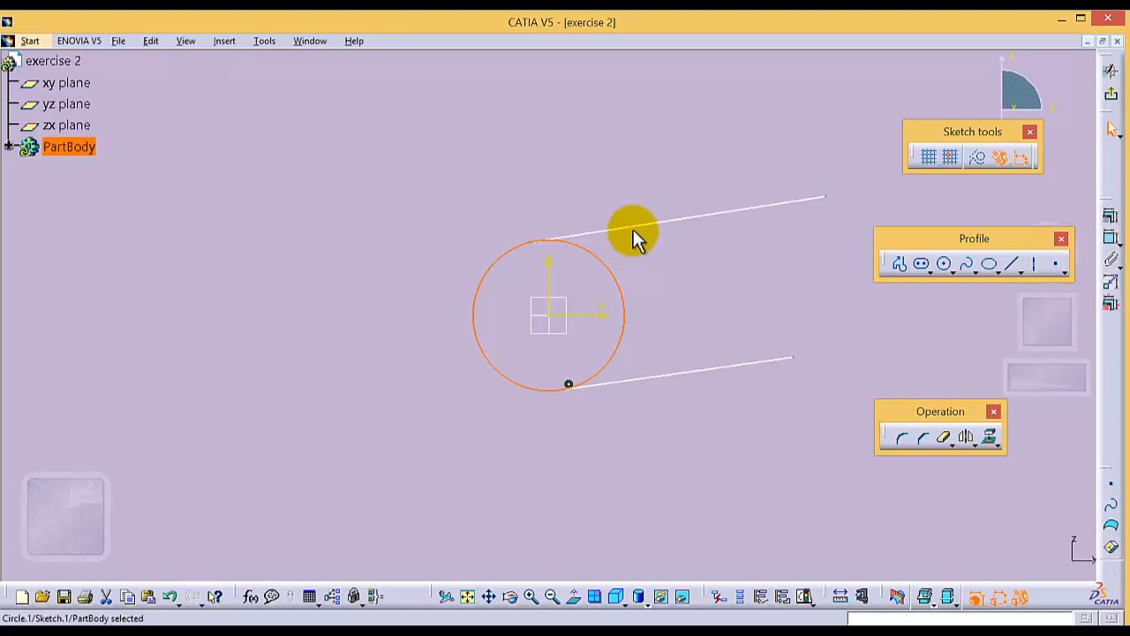
pyautogui.keyDown('ctrl'); pyautogui.click(632, 228); pyautogui.keyUp('ctrl')
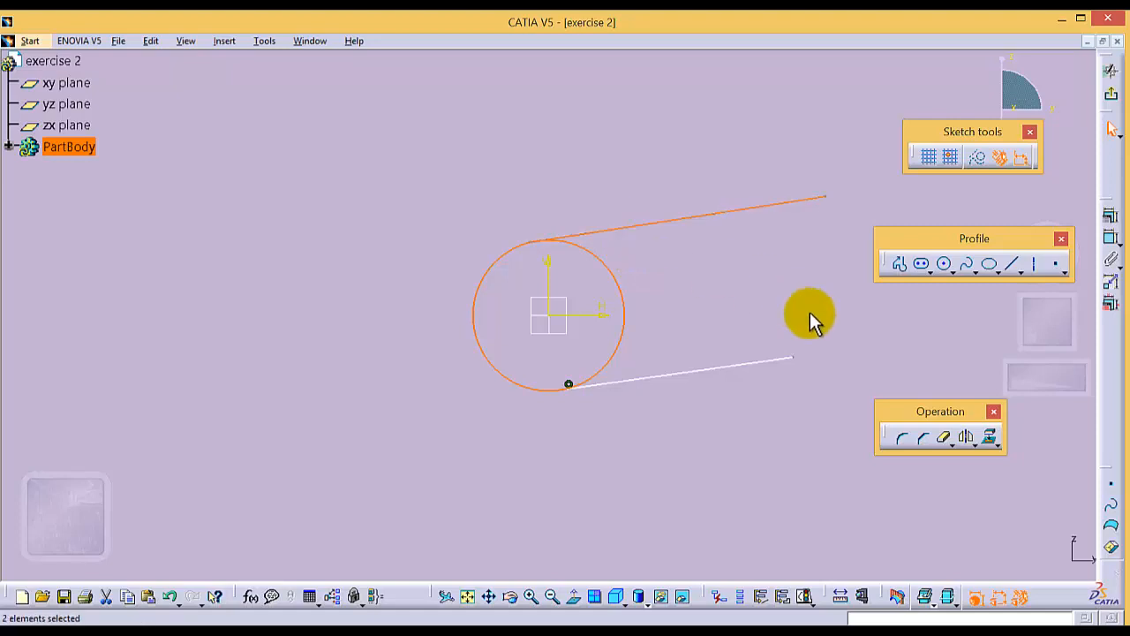
pyautogui.click(1111, 218)
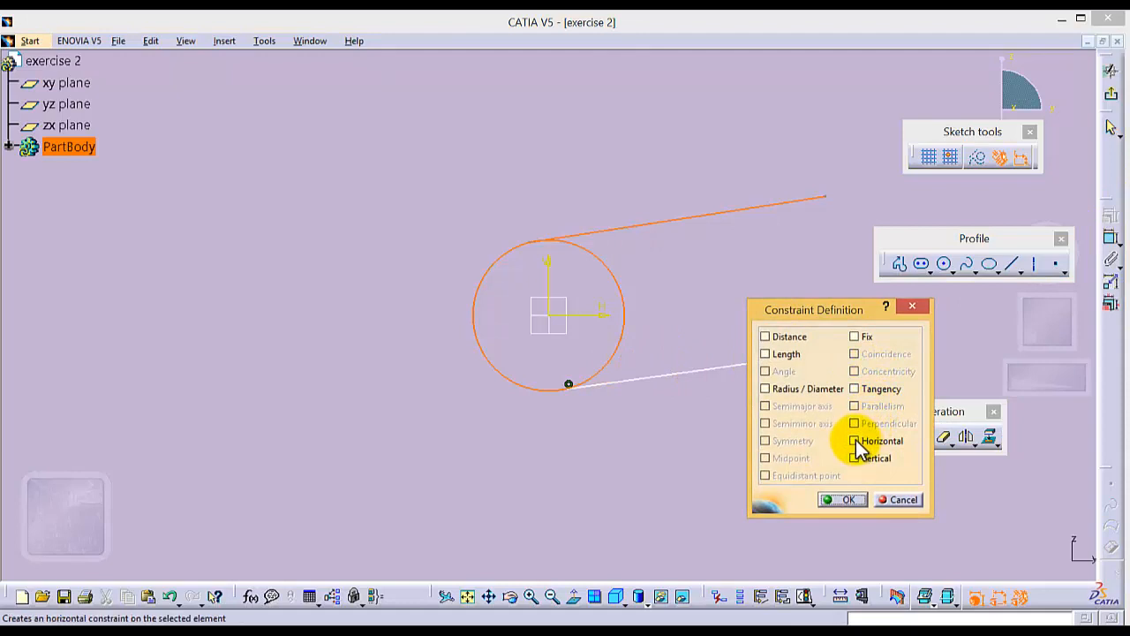
pyautogui.click(855, 389)
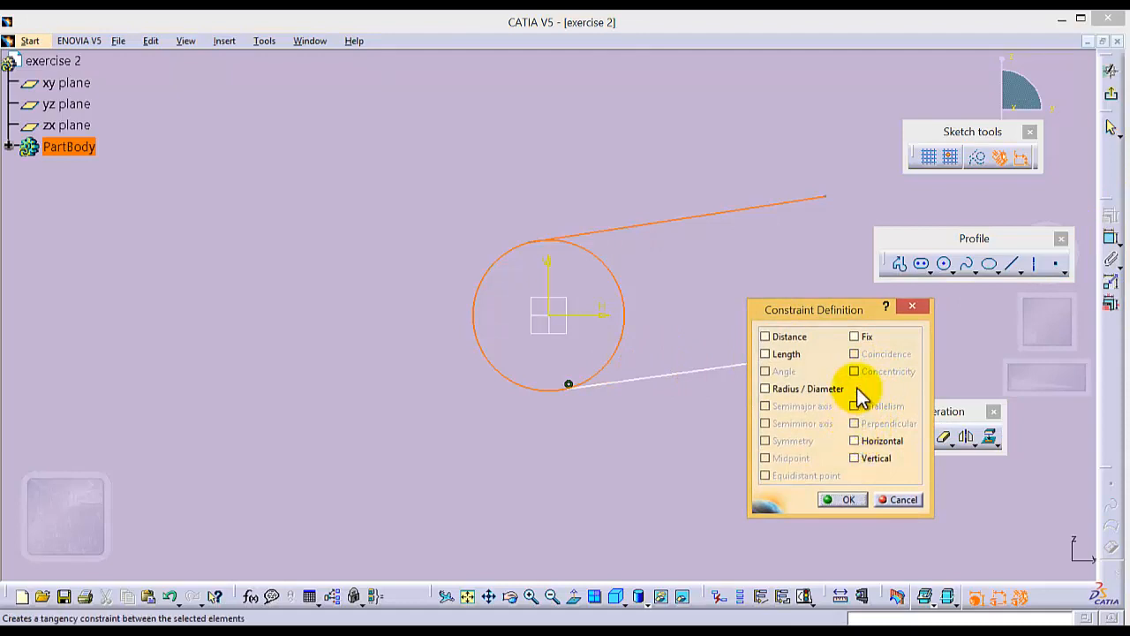
pyautogui.click(837, 499)
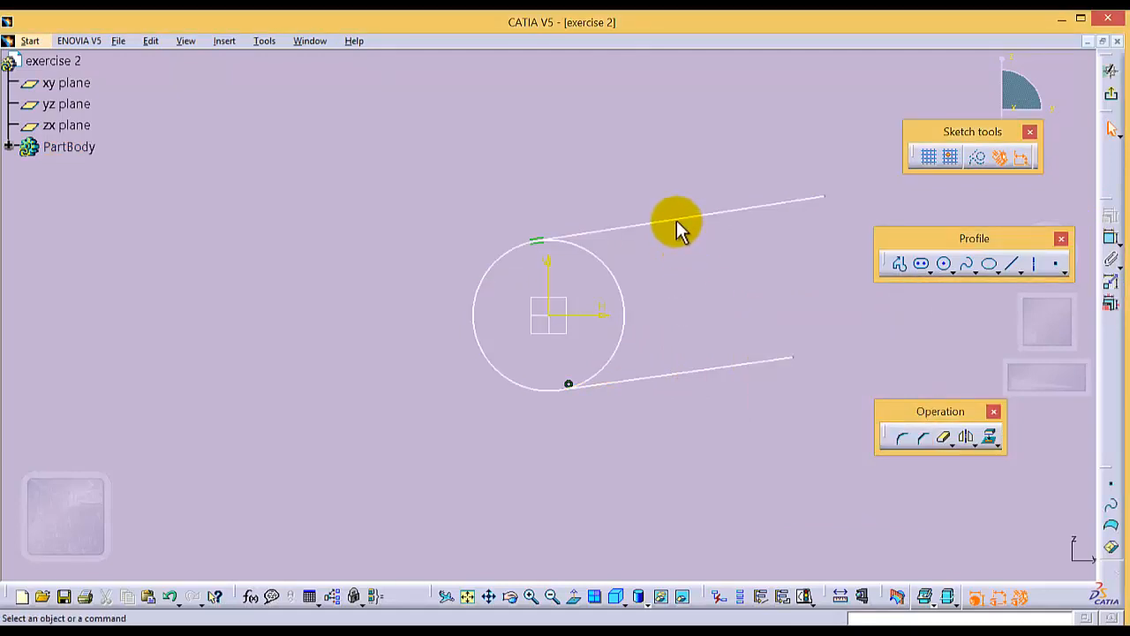
# - Constrain both the upper and the lower line as horizontal
pyautogui.click(748, 208)
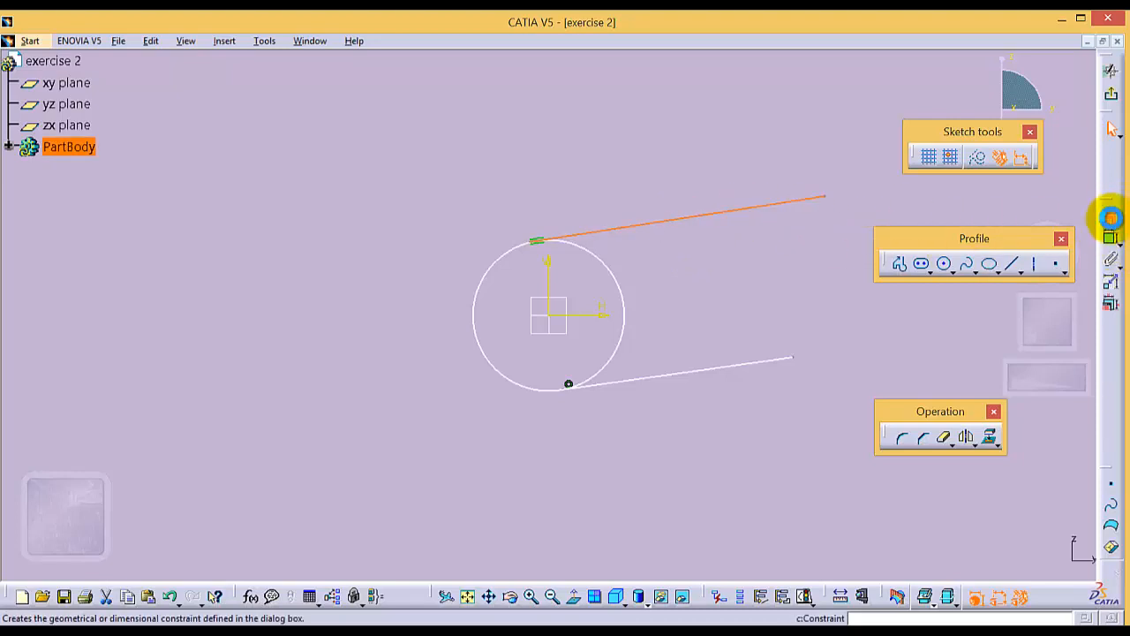
pyautogui.click(1111, 217)
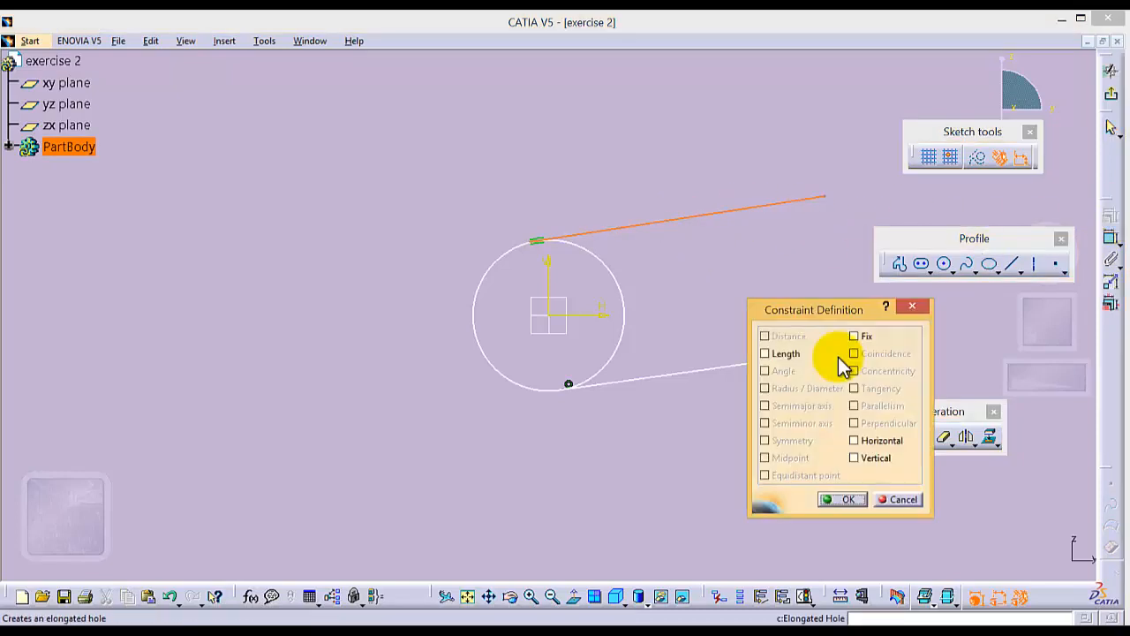
pyautogui.click(854, 441)
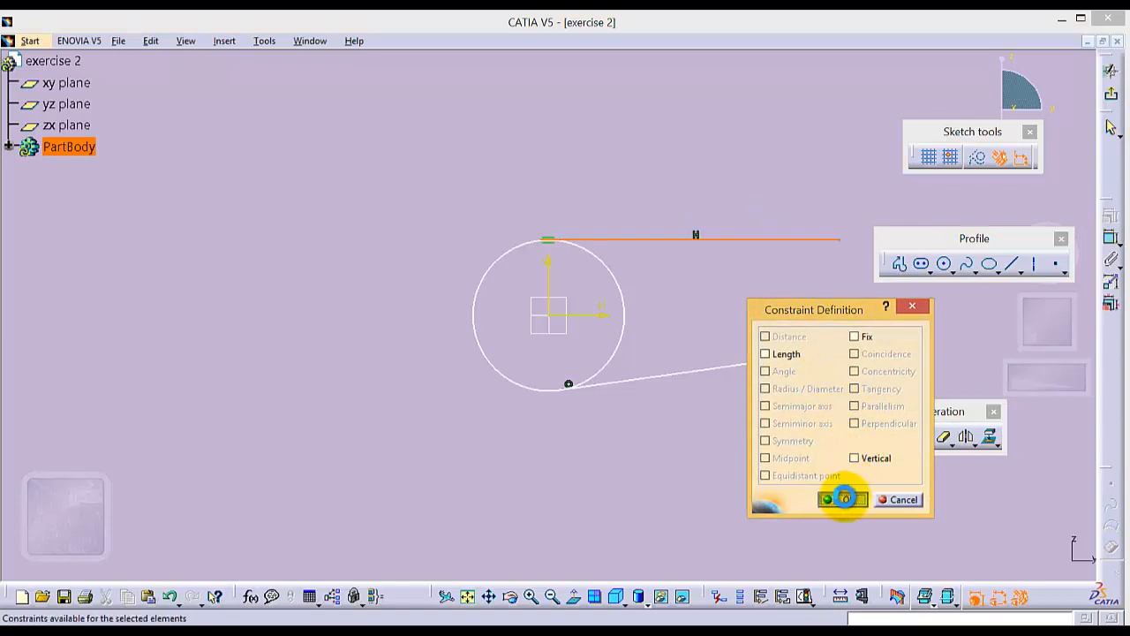
pyautogui.click(841, 499)
pyautogui.click(698, 379)
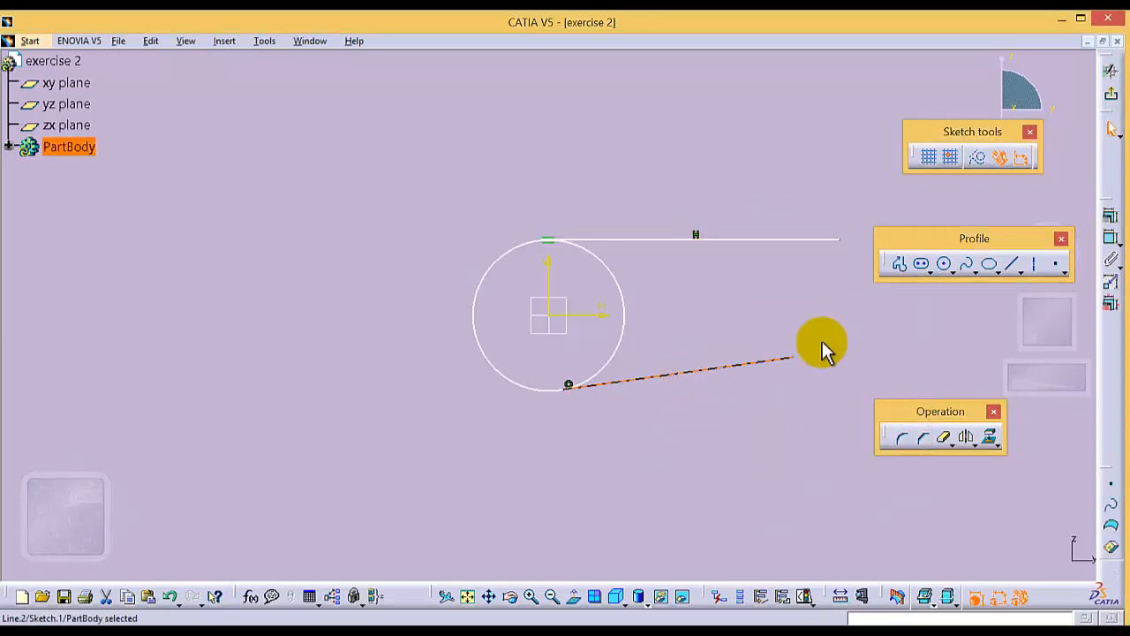
pyautogui.click(1111, 218)
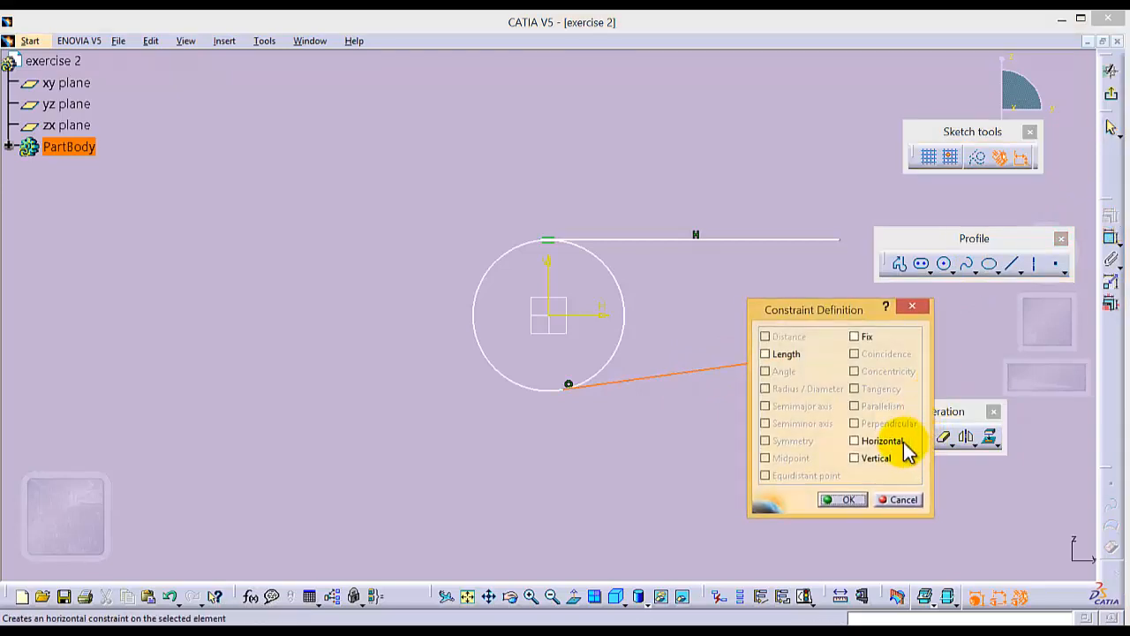
pyautogui.click(853, 441)
pyautogui.click(848, 500)
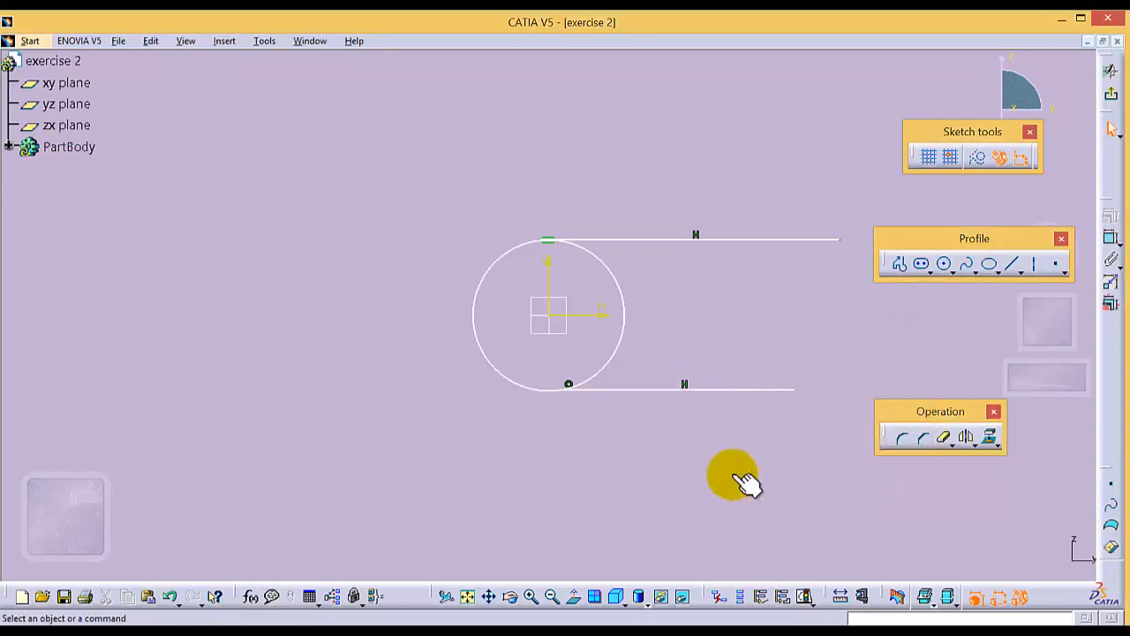
# - Dimension the circle as a radius and set it to 20 mm
pyautogui.click(612, 282)
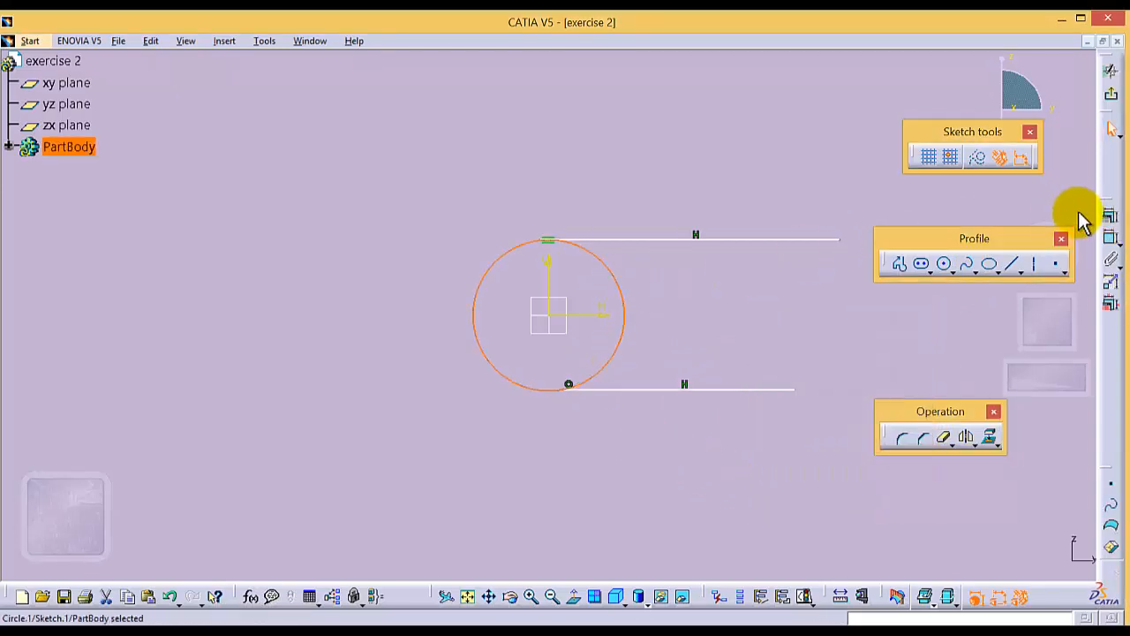
pyautogui.click(1110, 239)
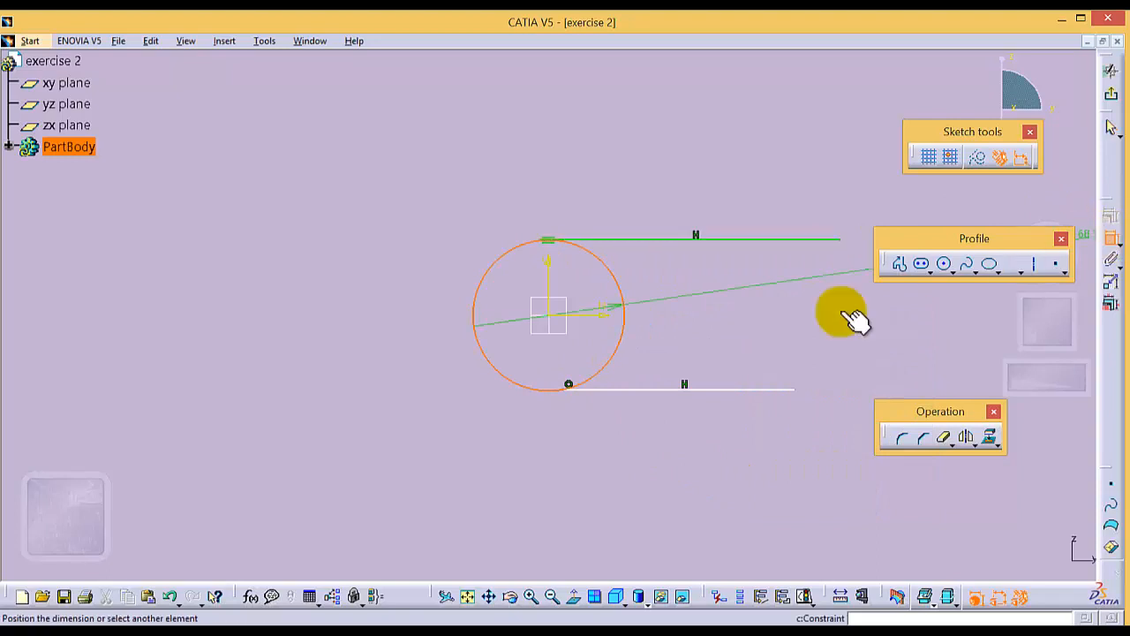
pyautogui.click(432, 262)
pyautogui.doubleClick(431, 256)
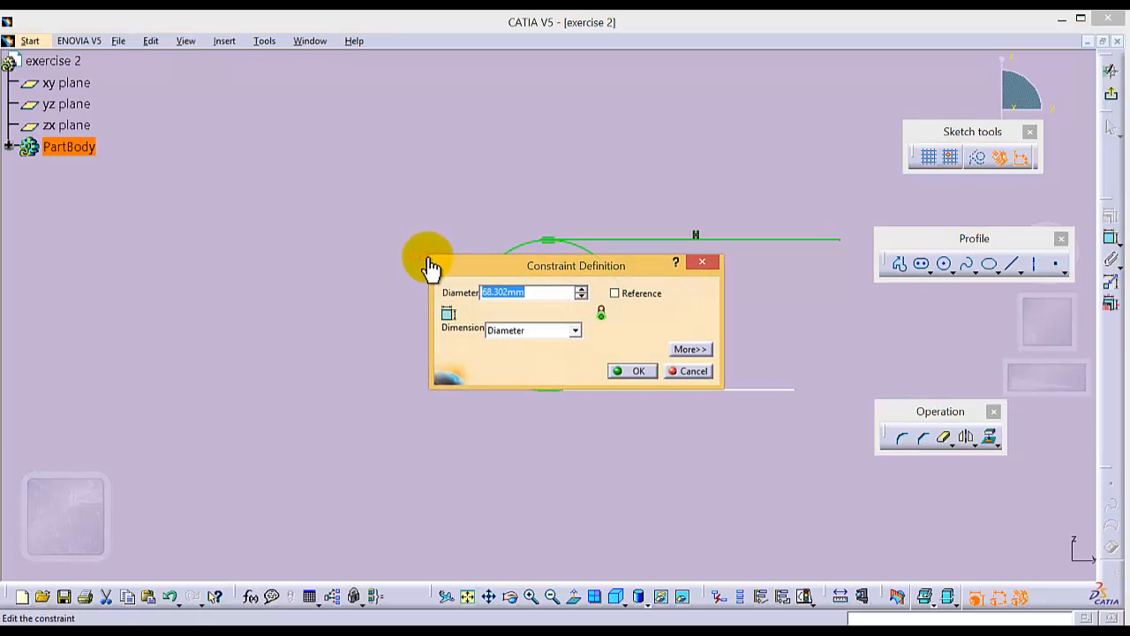
pyautogui.click(575, 331)
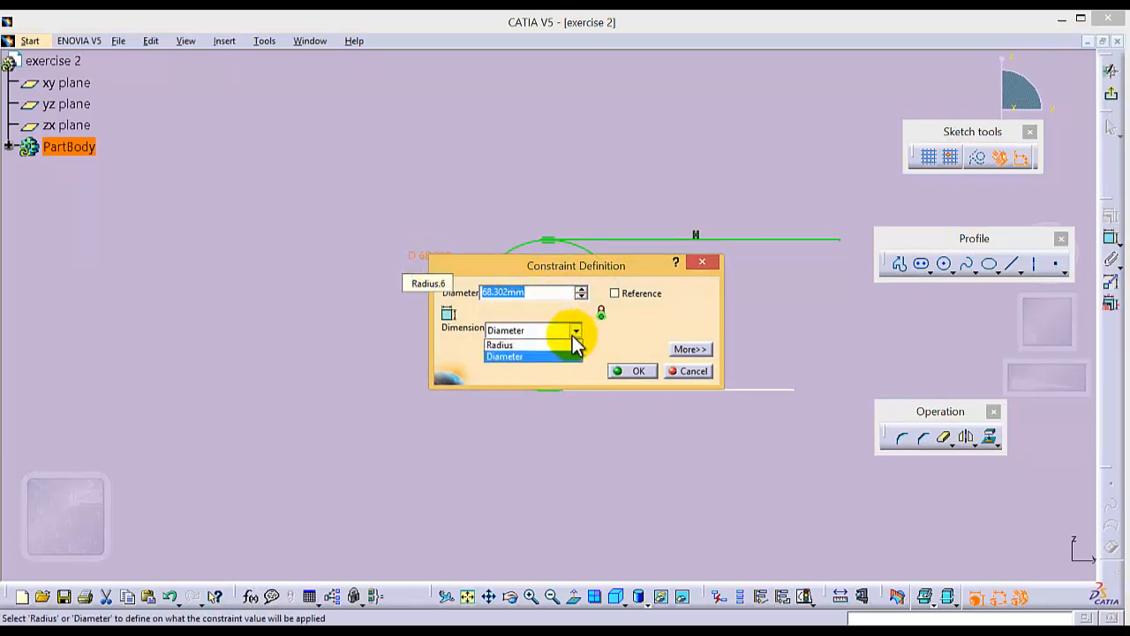
pyautogui.click(533, 340)
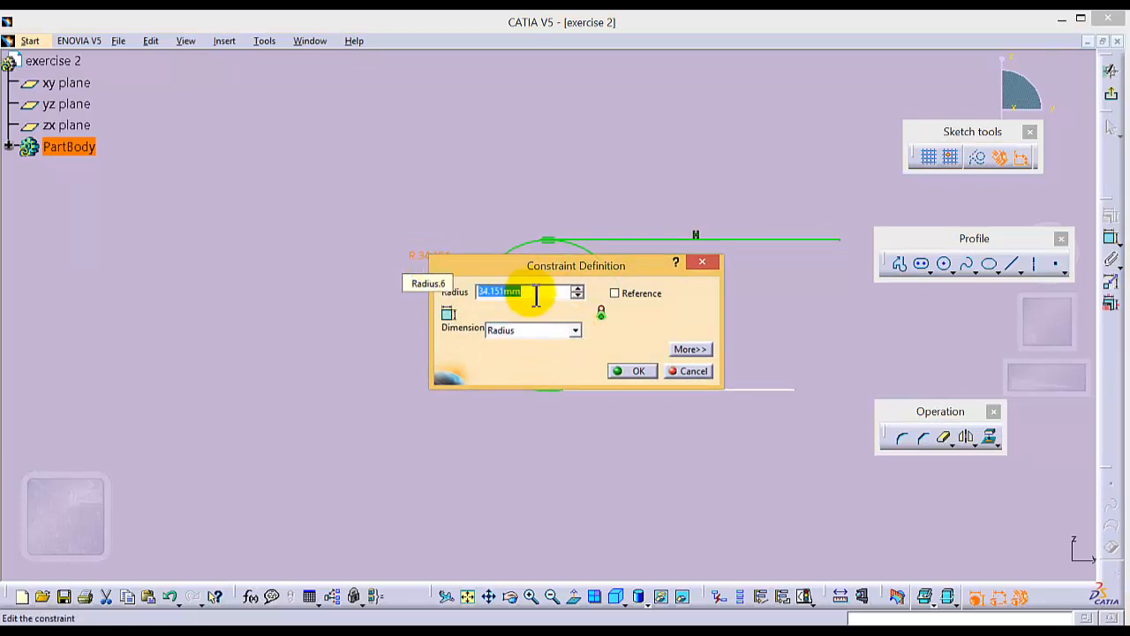
pyautogui.write('20')
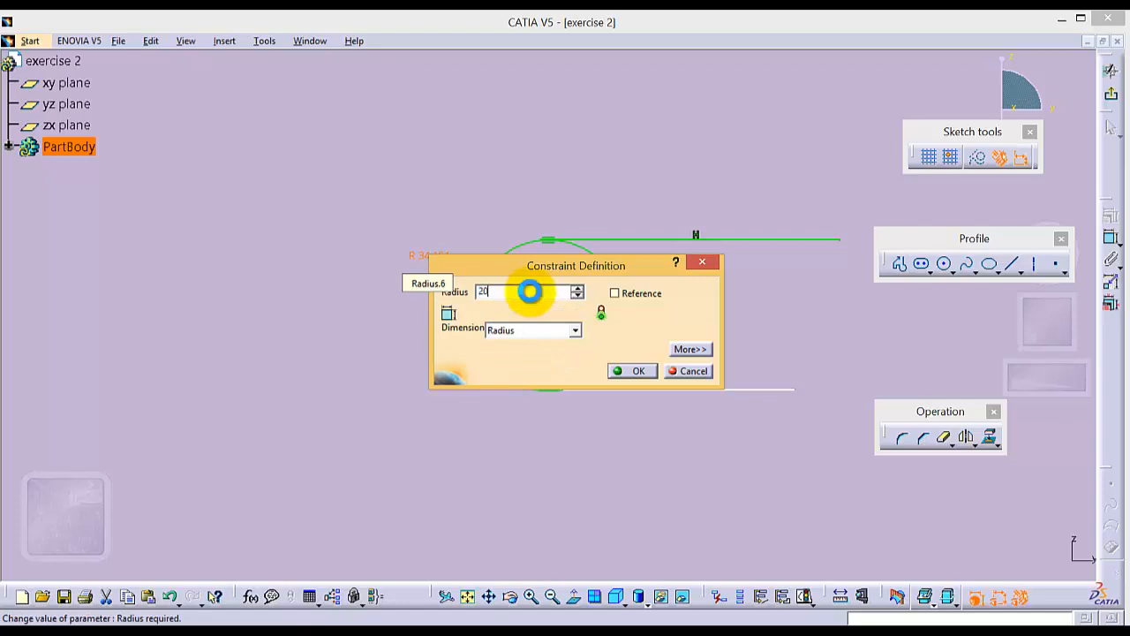
pyautogui.press('Return')
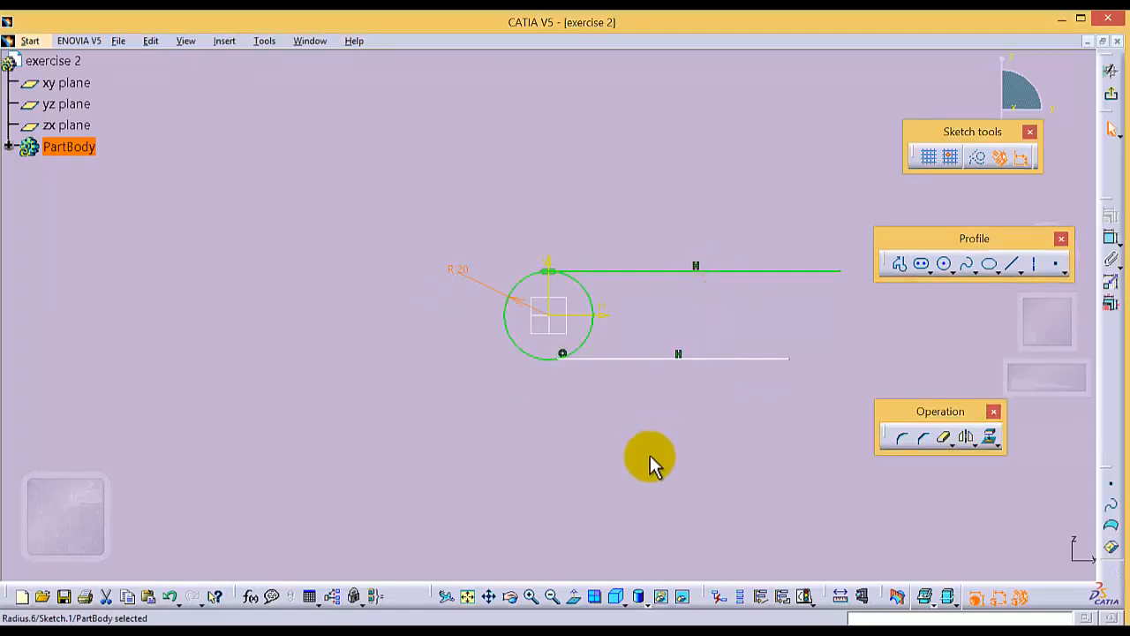
# - Add a length dimension to the lower horizontal line, placed below it
pyautogui.click(489, 597)
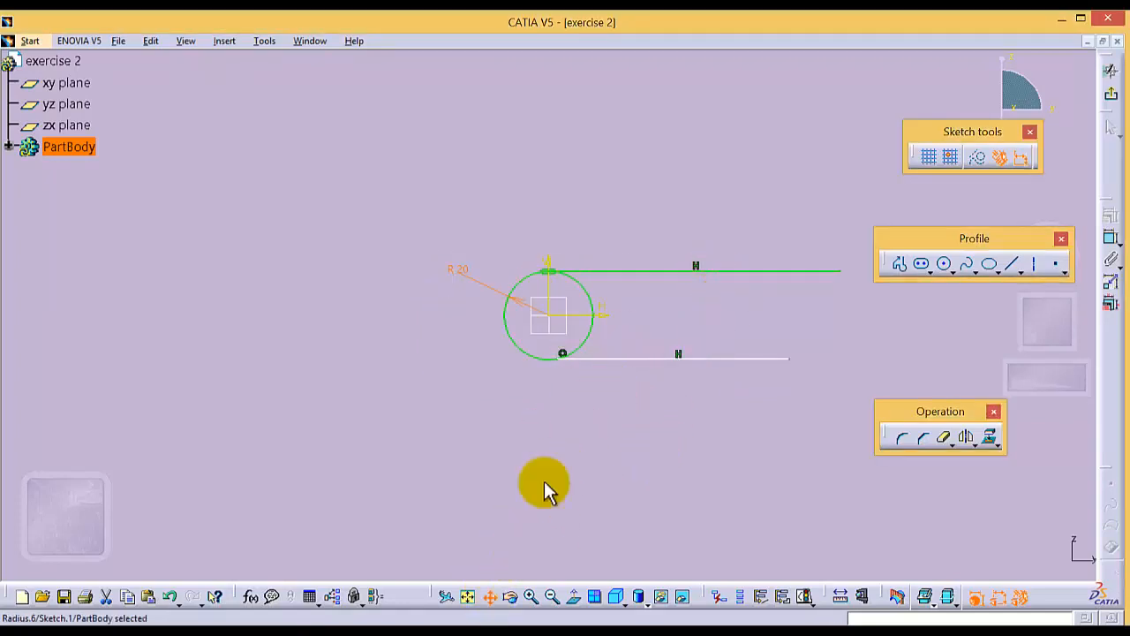
pyautogui.moveTo(542, 486)
pyautogui.mouseDown()
pyautogui.moveTo(468, 411)
pyautogui.moveTo(409, 495)
pyautogui.moveTo(403, 436)
pyautogui.moveTo(376, 449)
pyautogui.mouseUp()
pyautogui.click(492, 485)
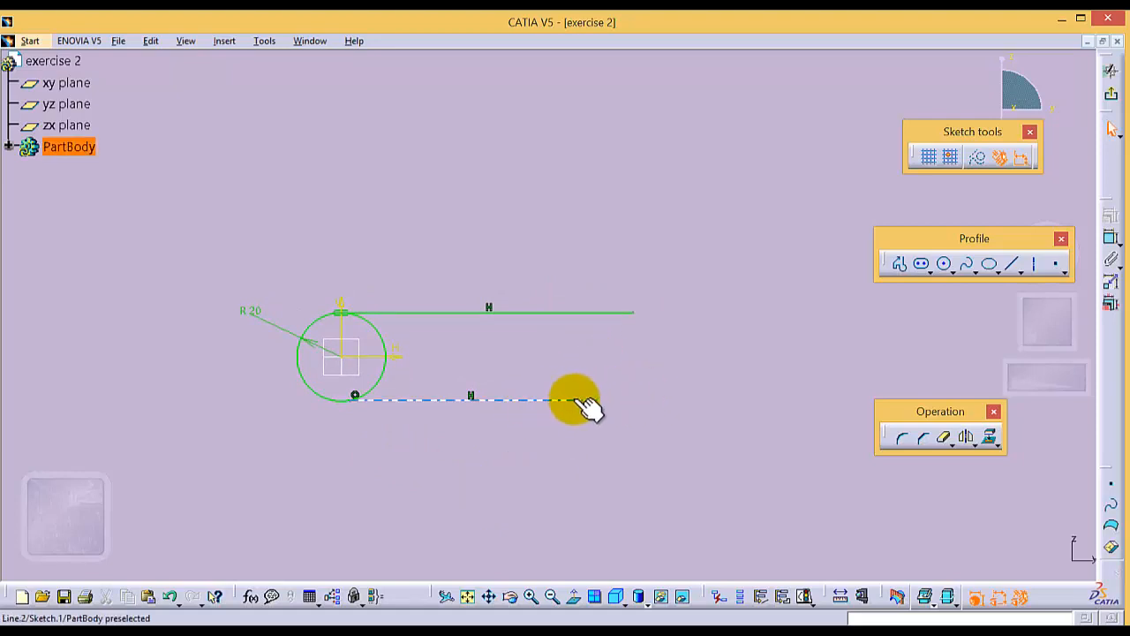
pyautogui.click(1055, 263)
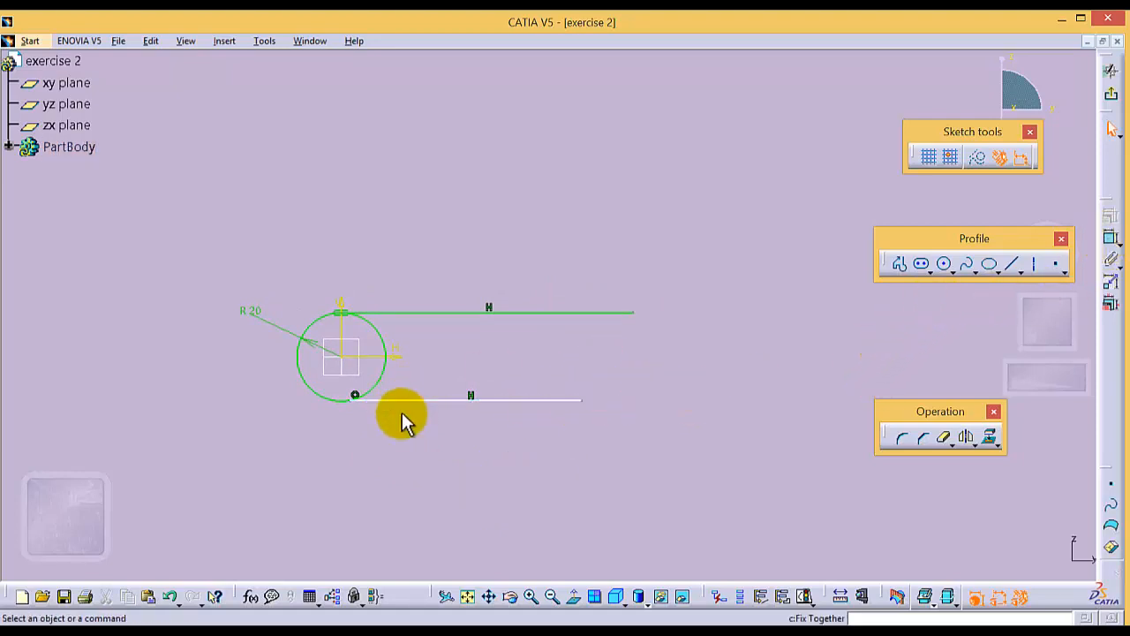
pyautogui.press('Escape')
pyautogui.click(487, 400)
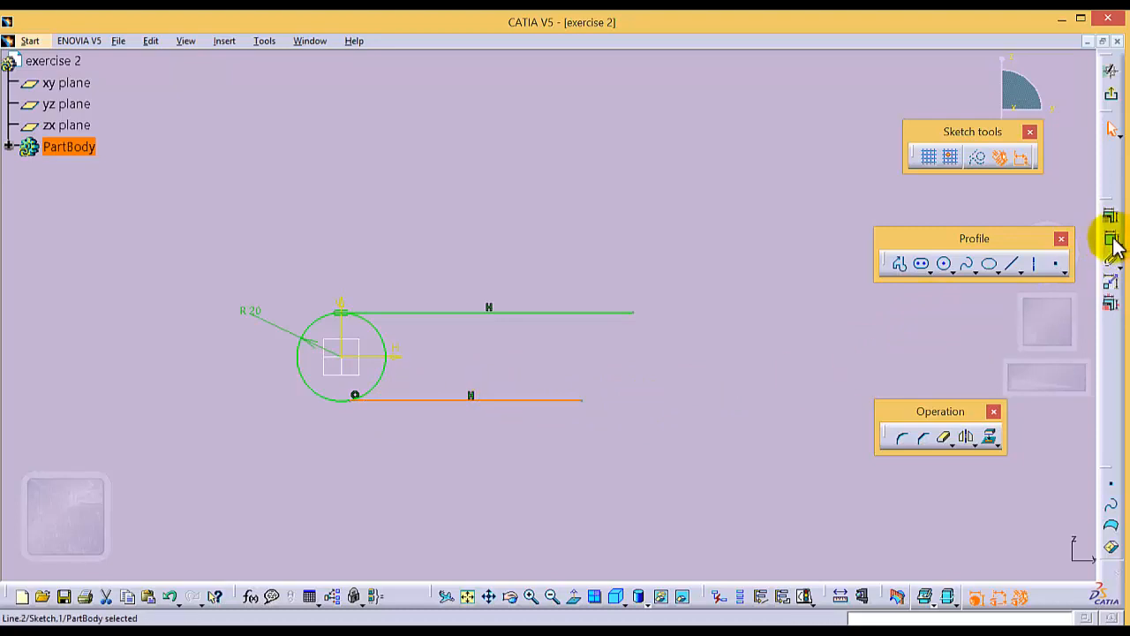
pyautogui.click(1111, 239)
pyautogui.click(463, 484)
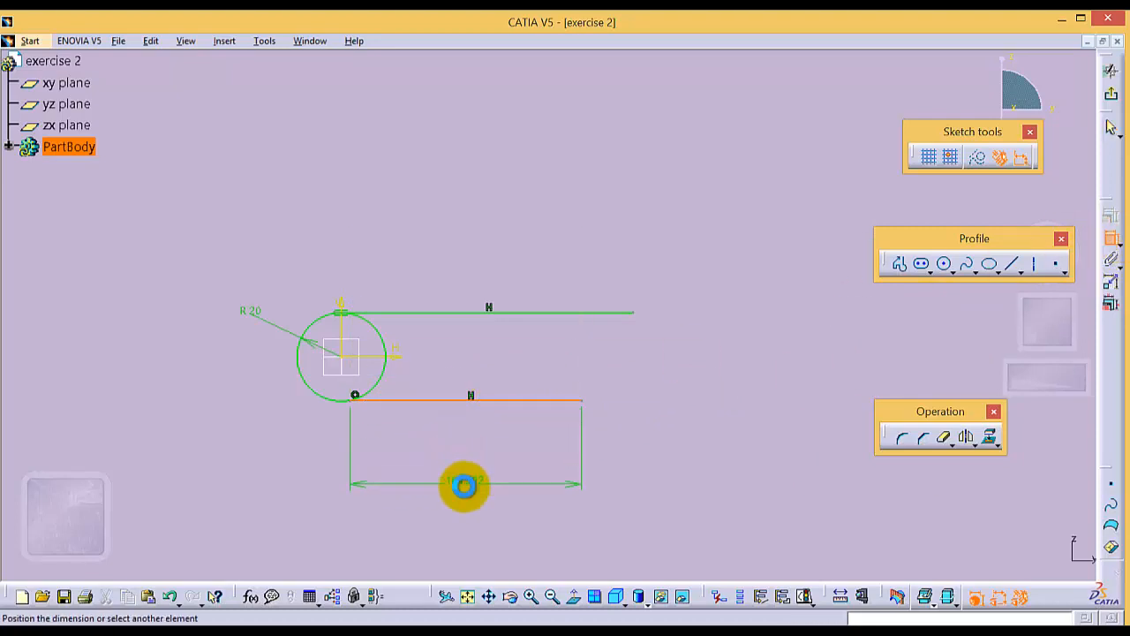
# - Set the lower horizontal line's length to 150 mm
pyautogui.doubleClick(464, 482)
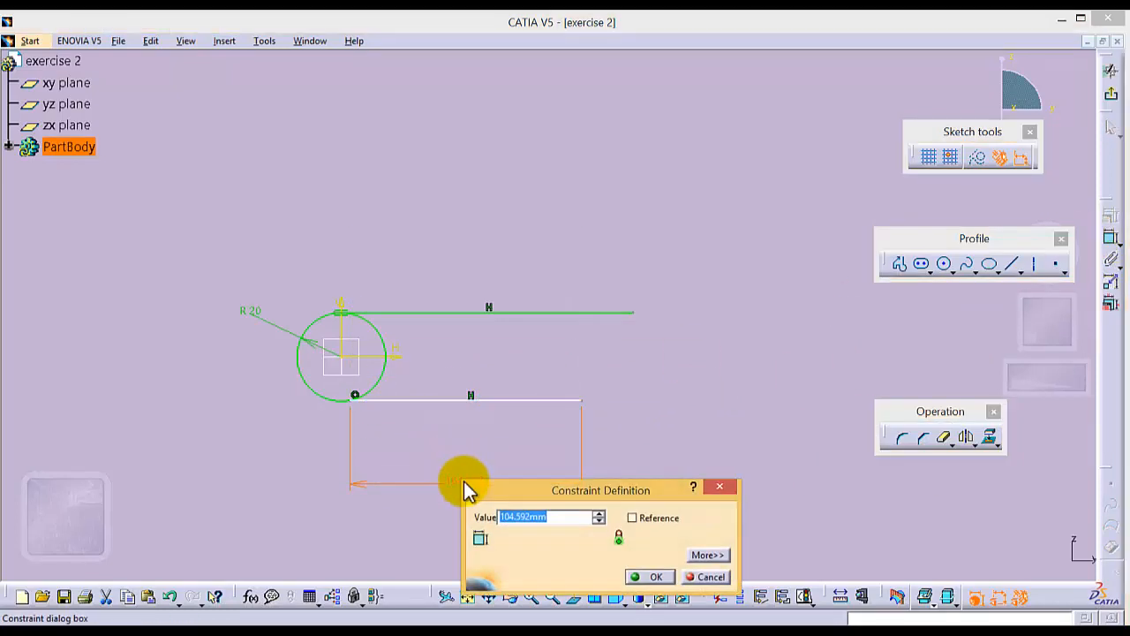
pyautogui.write('150')
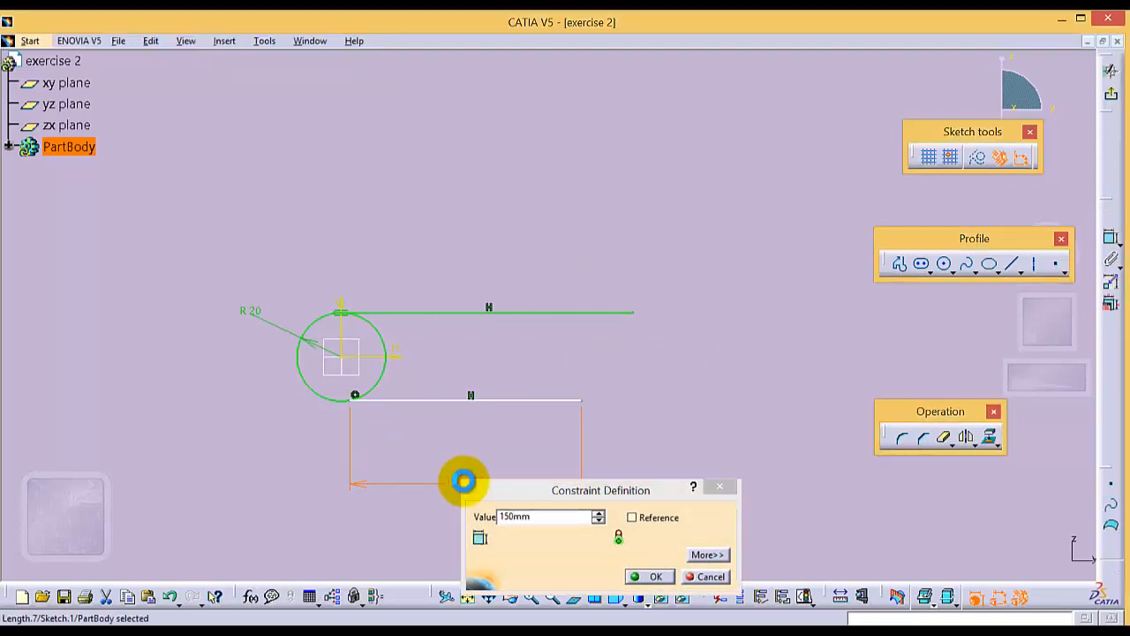
pyautogui.press('Return')
pyautogui.click(683, 336)
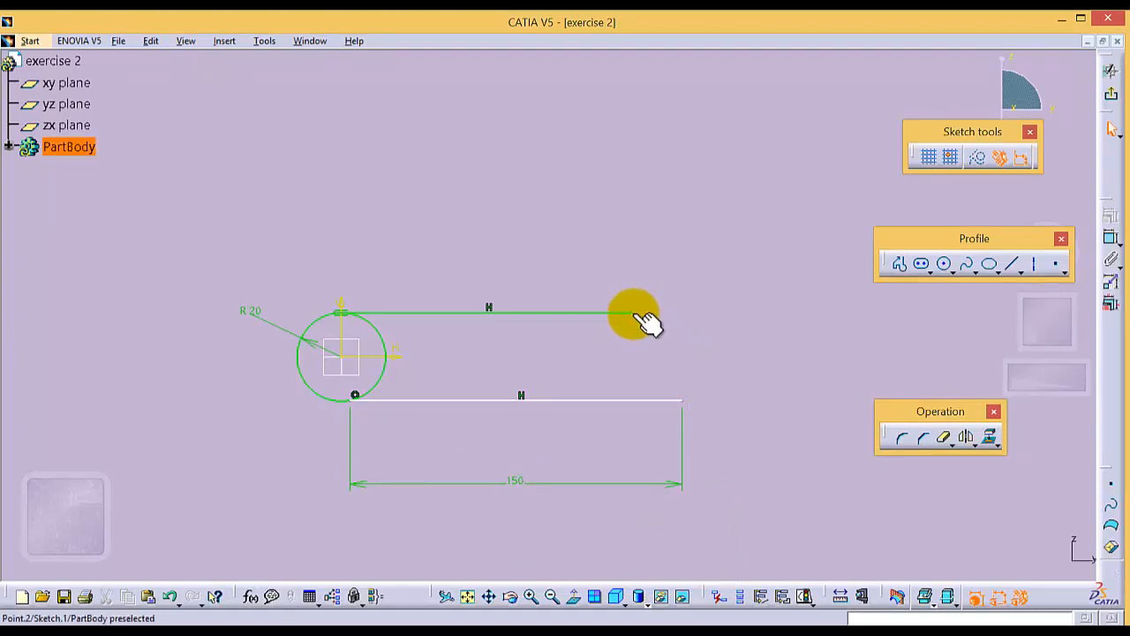
# - Shorten the upper line and draw a vertical line about 95 mm long upward from the lower line's free end
pyautogui.moveTo(634, 315); pyautogui.dragTo(440, 313)
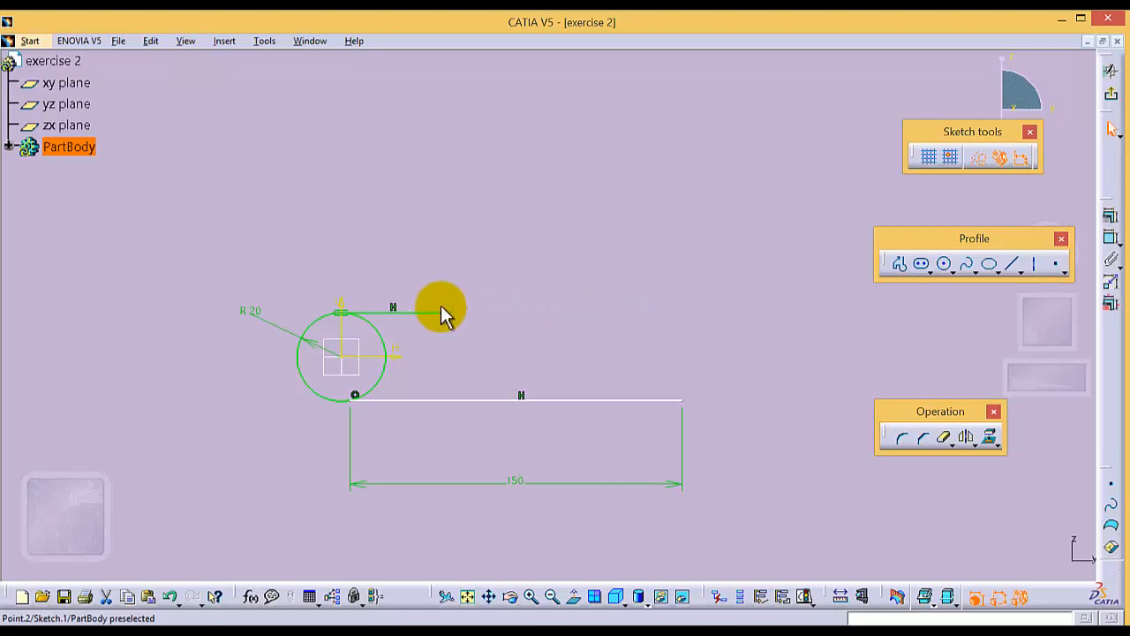
pyautogui.click(1013, 265)
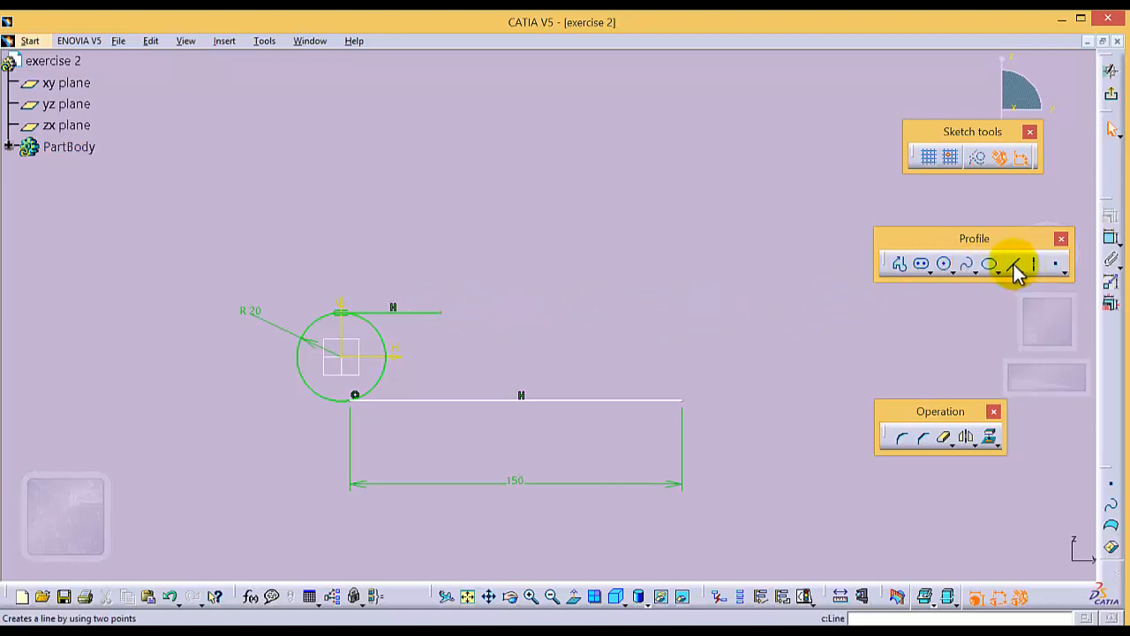
pyautogui.click(682, 399)
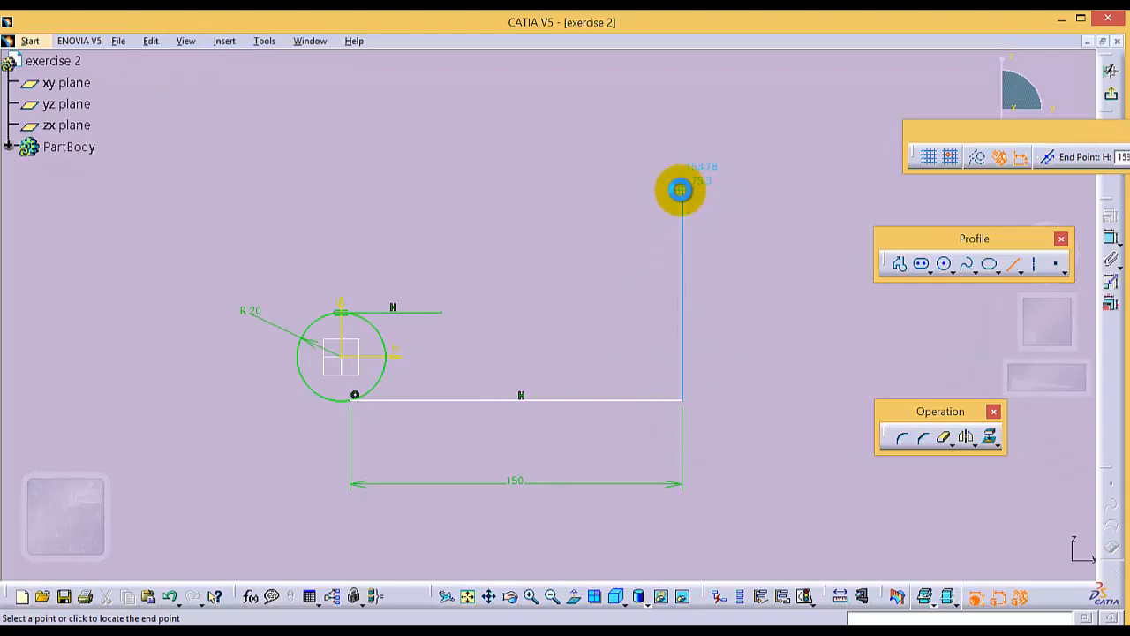
pyautogui.click(679, 190)
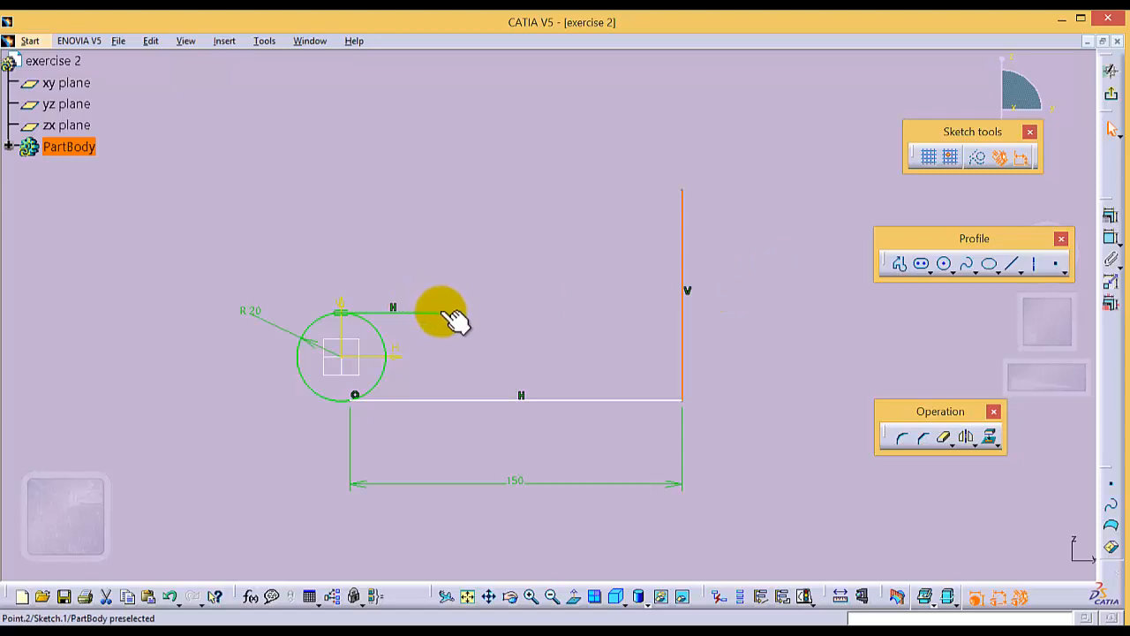
# - Stretch the upper line to about 87 mm and draw a vertical line about 55 mm up from its end, level with the other vertical
pyautogui.moveTo(440, 310); pyautogui.dragTo(535, 311)
pyautogui.click(515, 359)
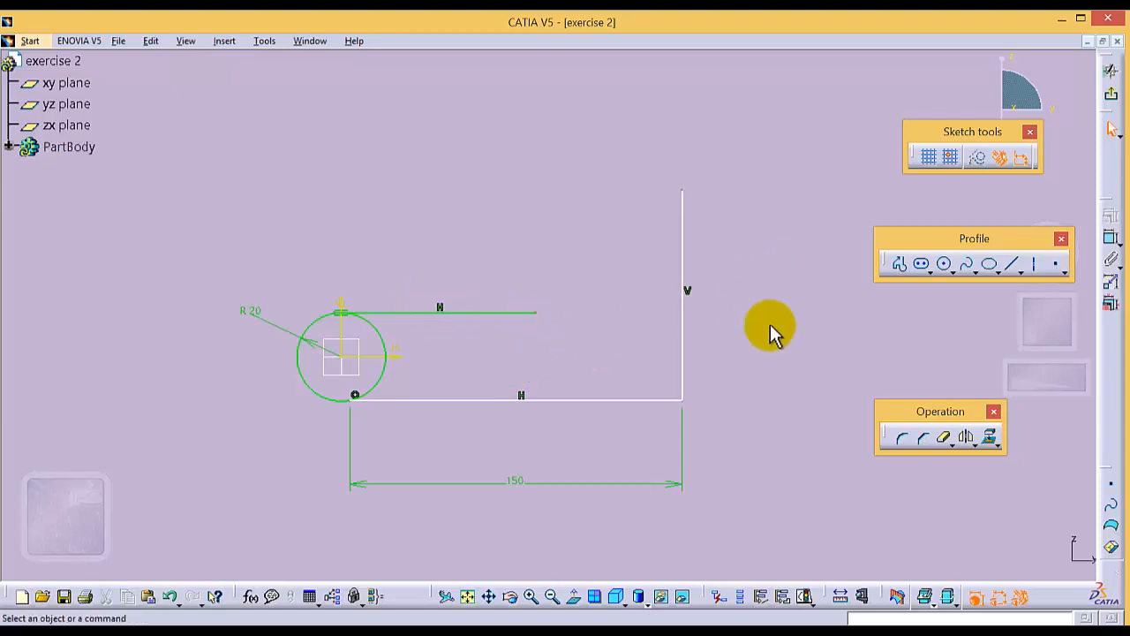
pyautogui.click(1012, 264)
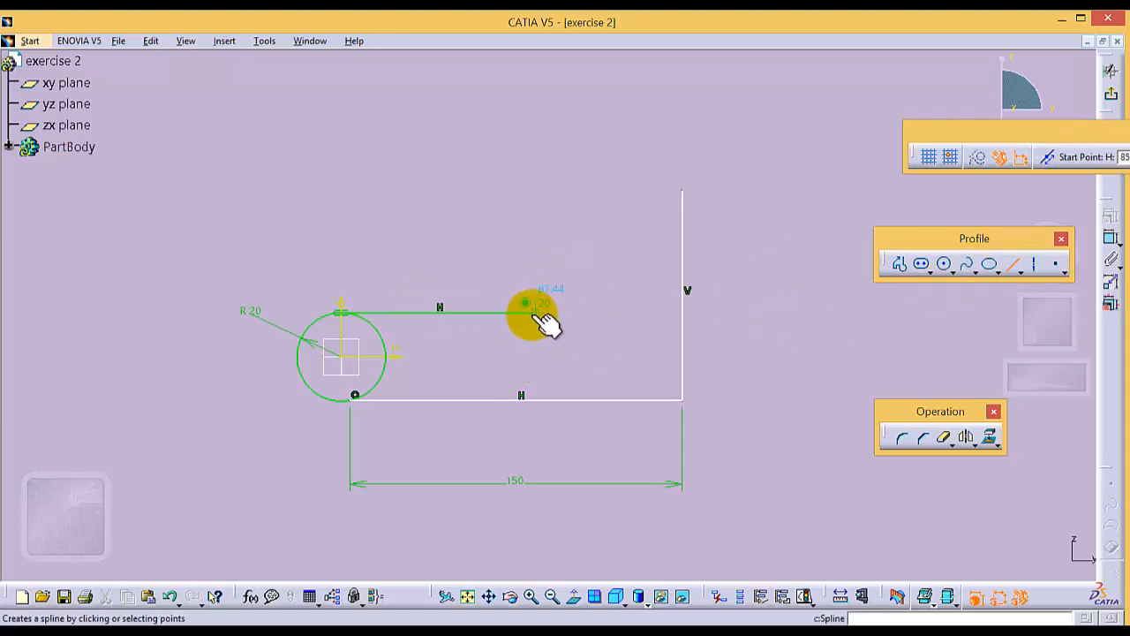
pyautogui.click(535, 311)
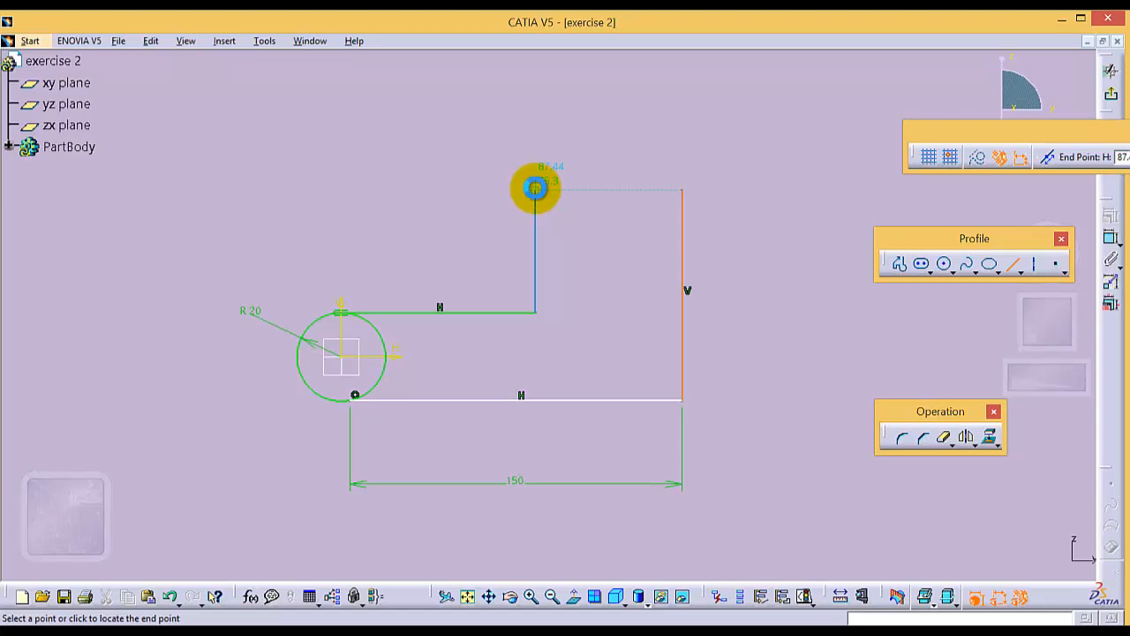
pyautogui.doubleClick(535, 188)
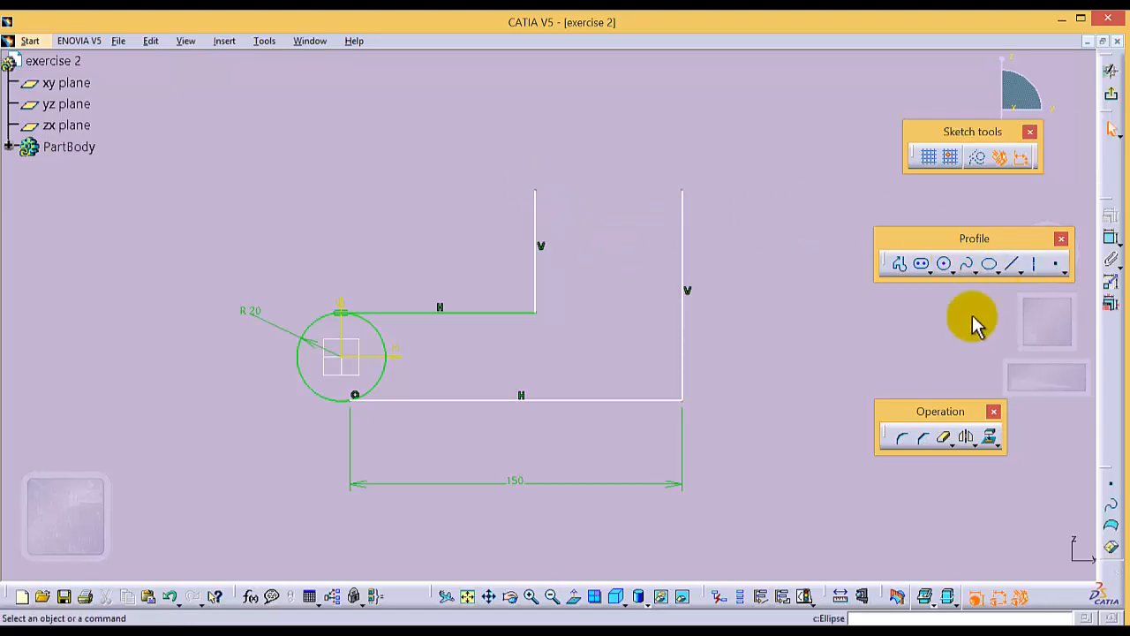
# - Draw a three-point arc starting with limits that joins the upper ends of the two vertical lines, bulging upward as a semicircle
pyautogui.click(953, 272)
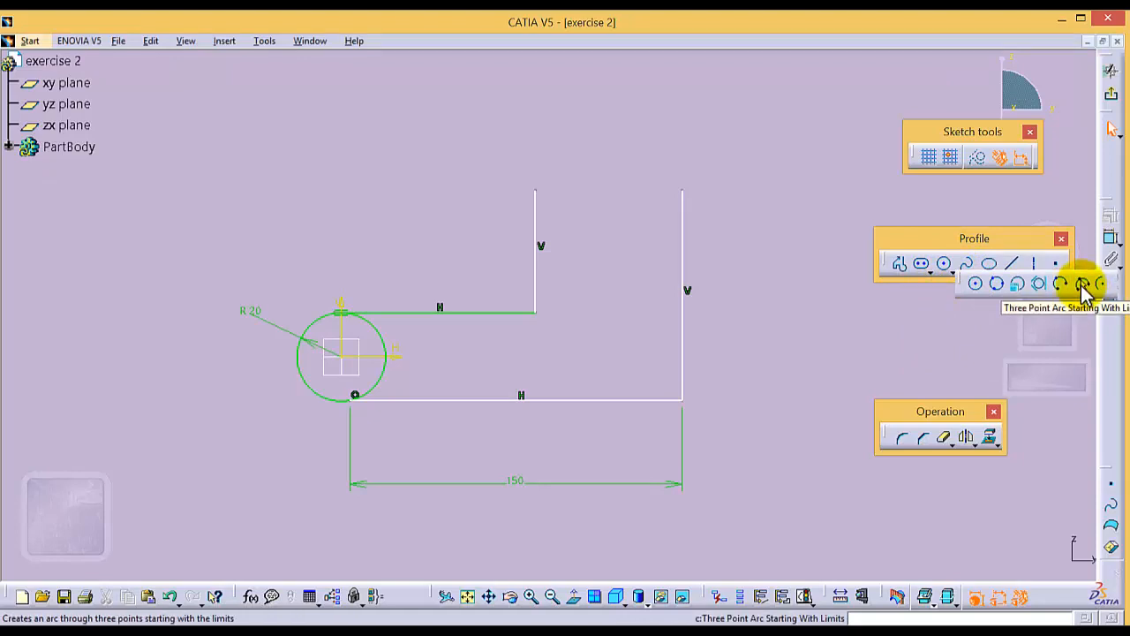
pyautogui.click(1083, 283)
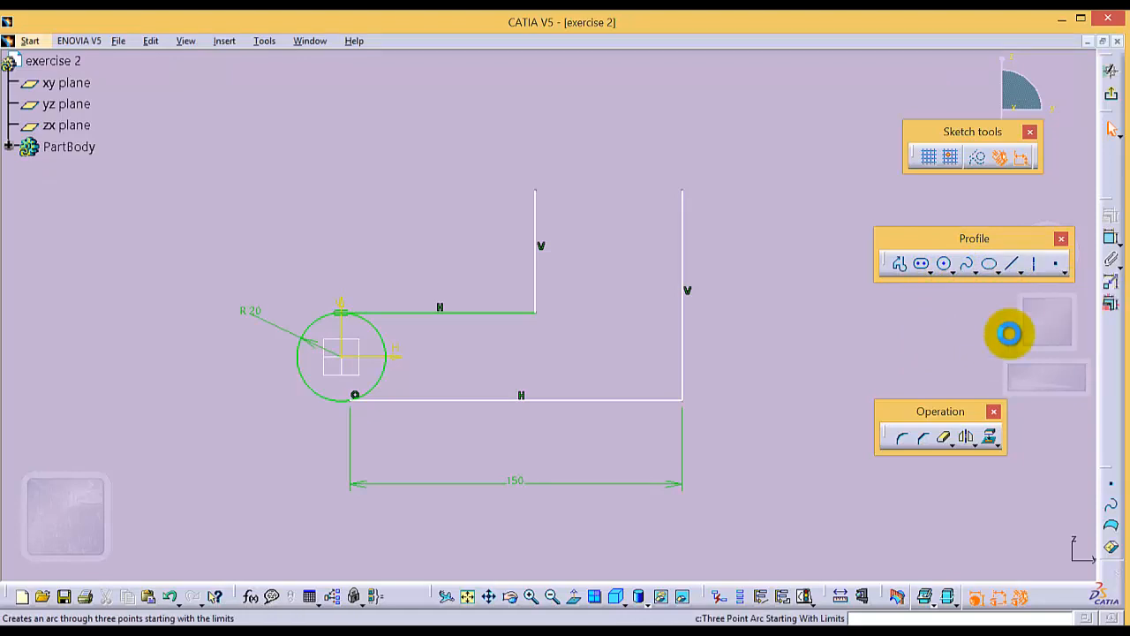
pyautogui.click(682, 190)
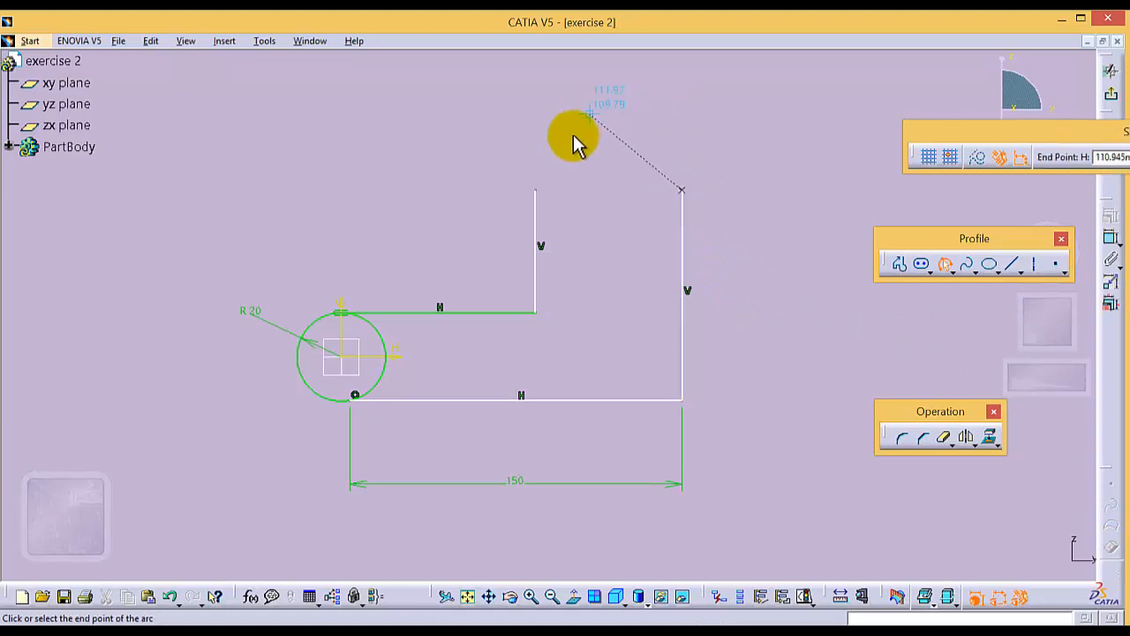
pyautogui.click(536, 190)
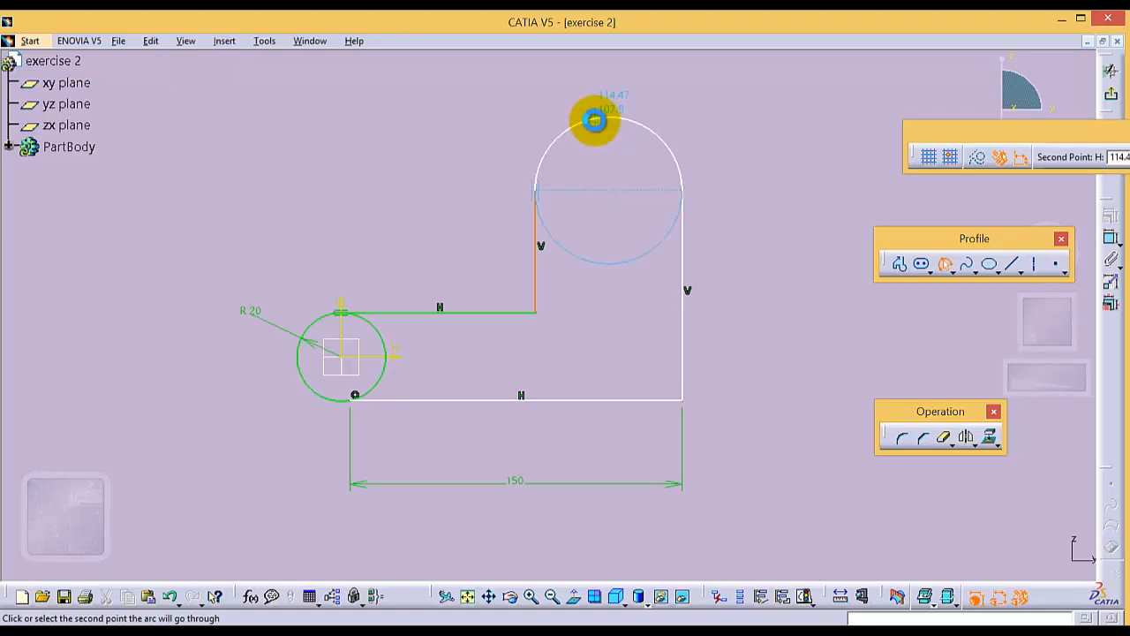
pyautogui.click(595, 120)
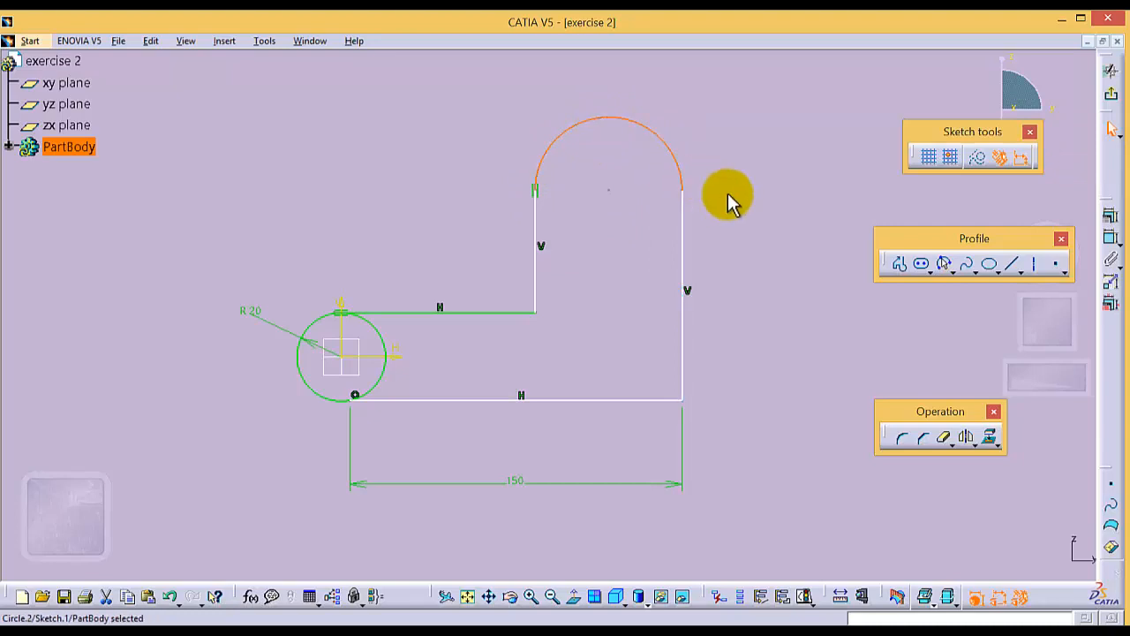
pyautogui.click(747, 234)
# - Constrain the arc as tangent to the longer vertical line
pyautogui.click(677, 157)
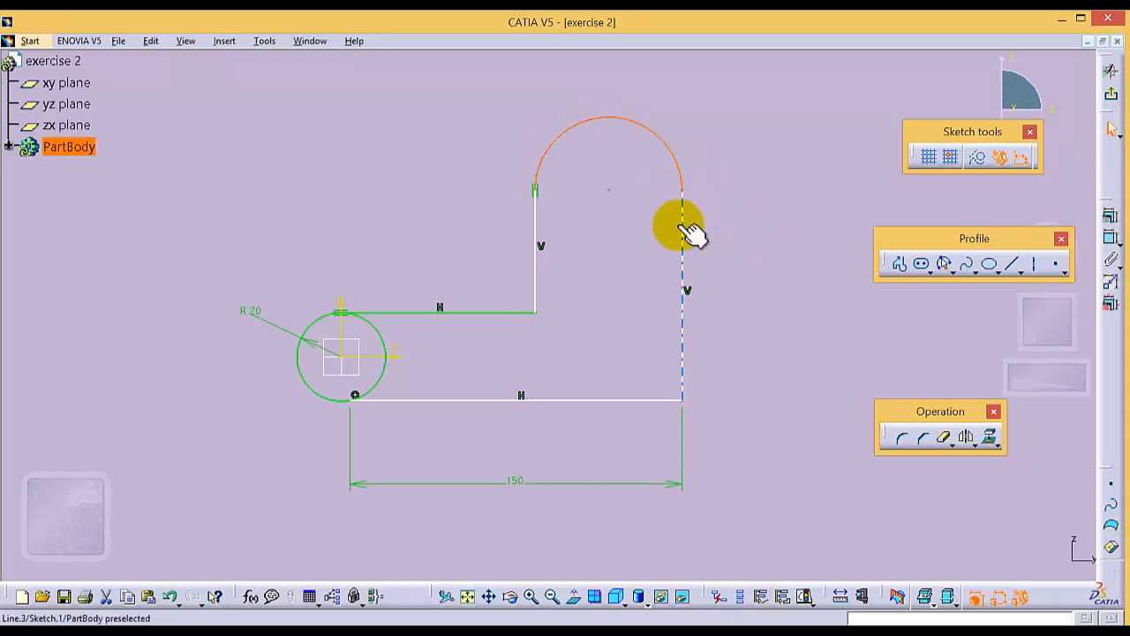
pyautogui.keyDown('ctrl'); pyautogui.click(682, 226); pyautogui.keyUp('ctrl')
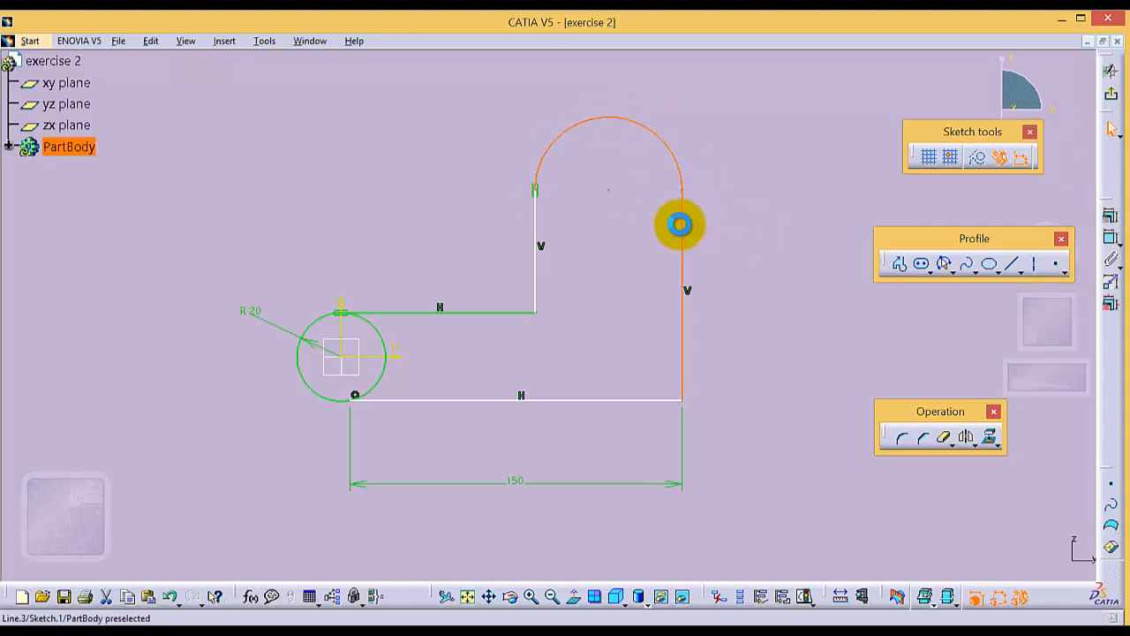
pyautogui.click(1112, 235)
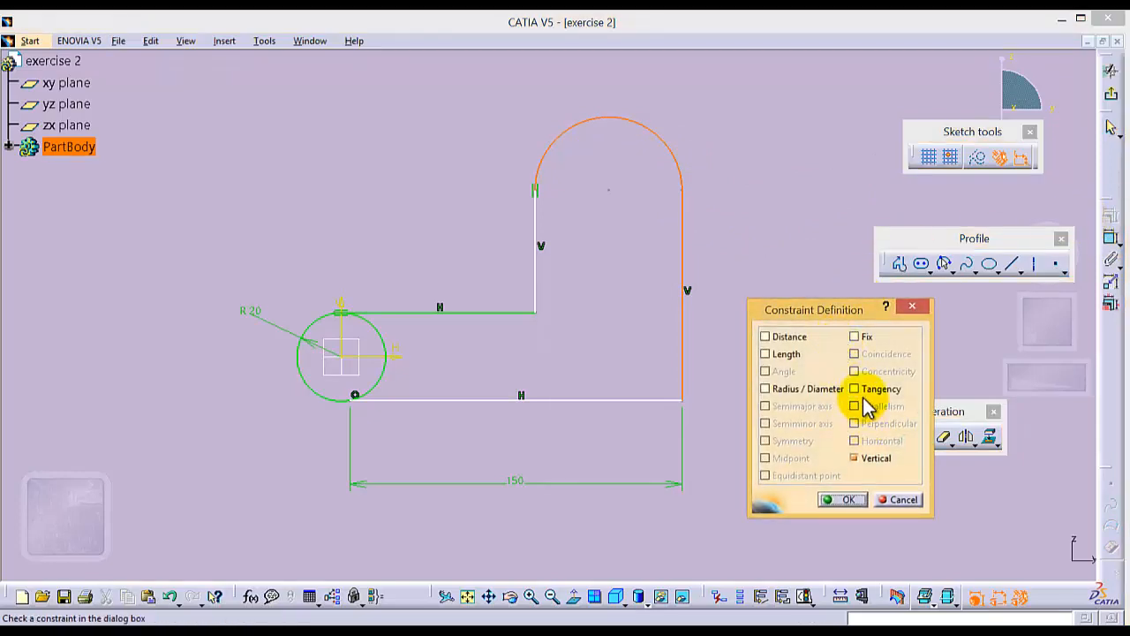
pyautogui.click(854, 389)
pyautogui.click(840, 500)
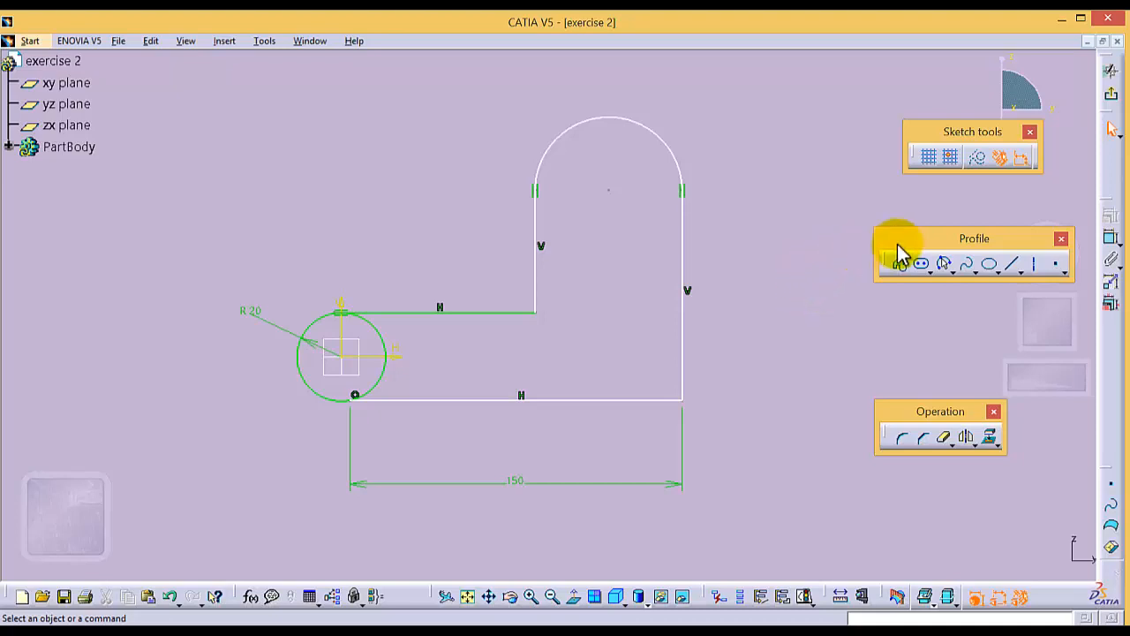
# - Draw a circle of about 20 mm radius centred on the arc's centre point
pyautogui.click(950, 273)
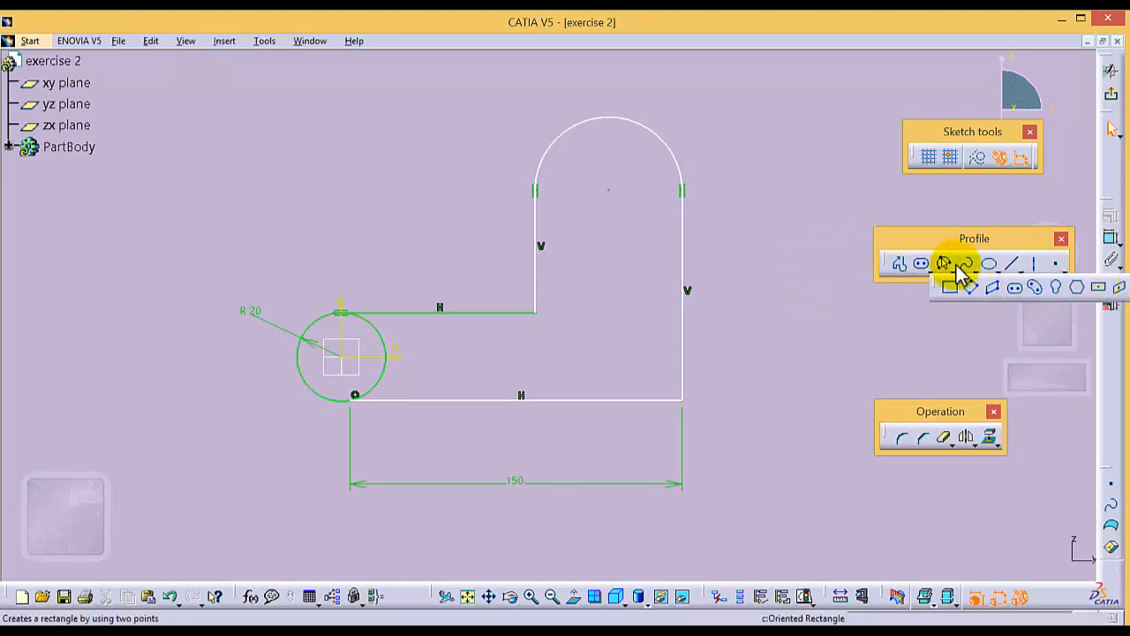
pyautogui.click(968, 270)
pyautogui.click(980, 284)
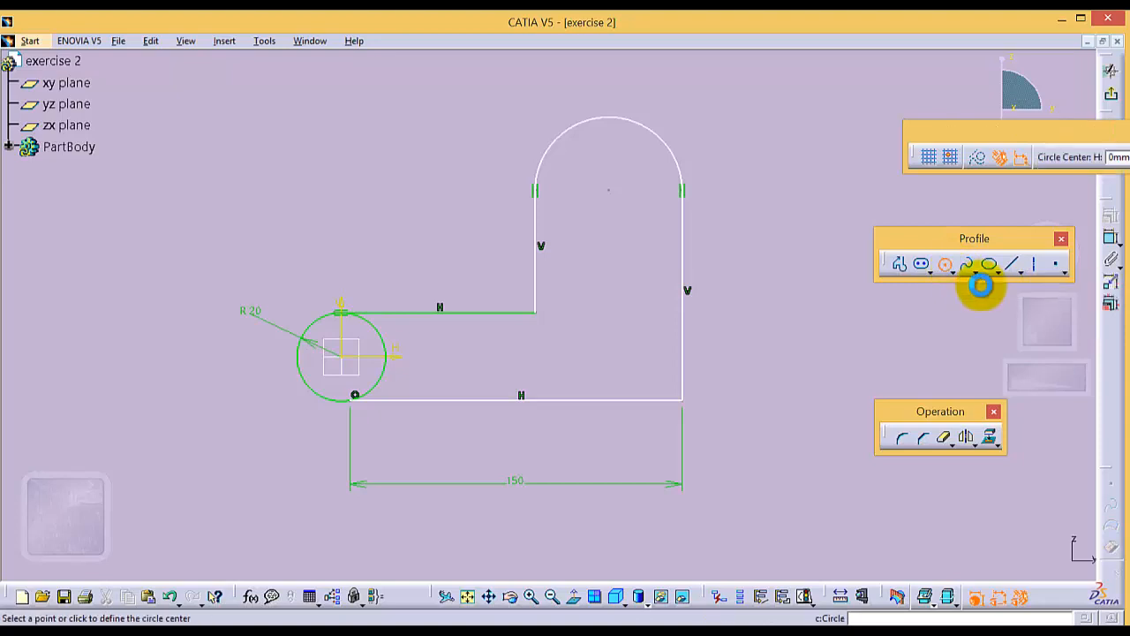
pyautogui.click(609, 189)
pyautogui.click(635, 154)
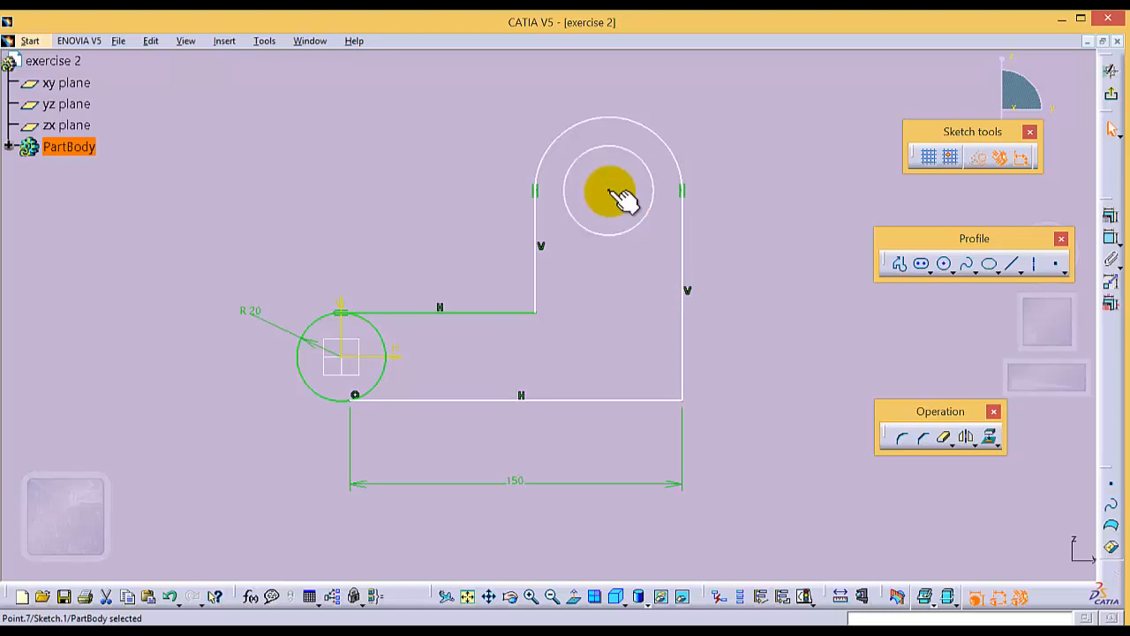
# - Dimension the vertical distance from the arc's centre to the lower horizontal line and set it to 100 mm
pyautogui.keyDown('ctrl'); pyautogui.click(623, 399); pyautogui.keyUp('ctrl')
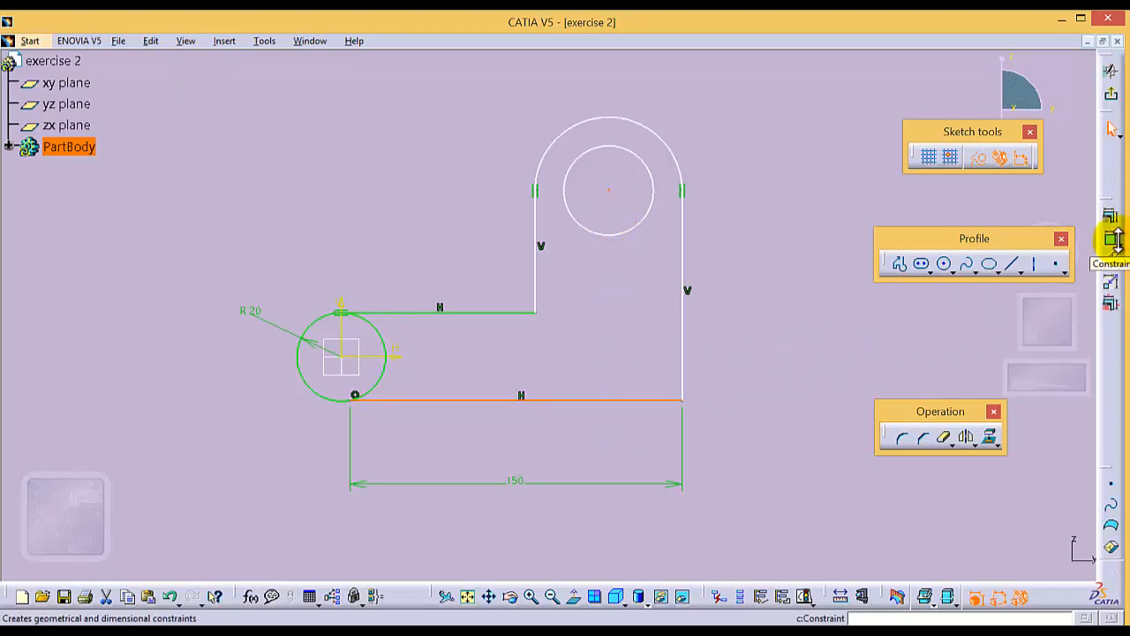
pyautogui.click(1111, 240)
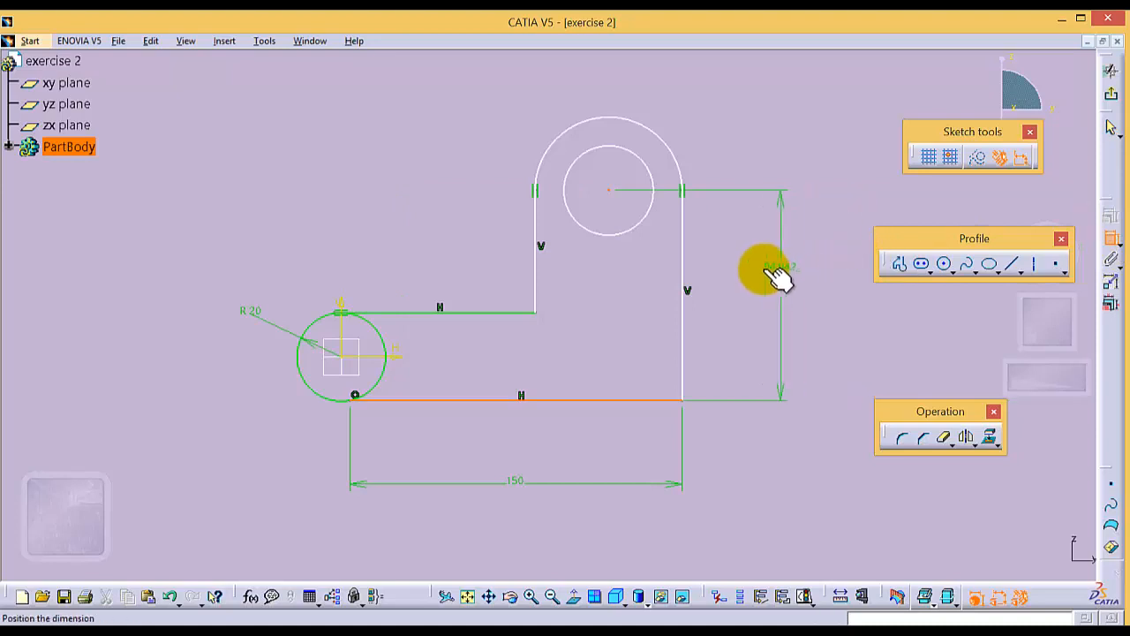
pyautogui.click(766, 295)
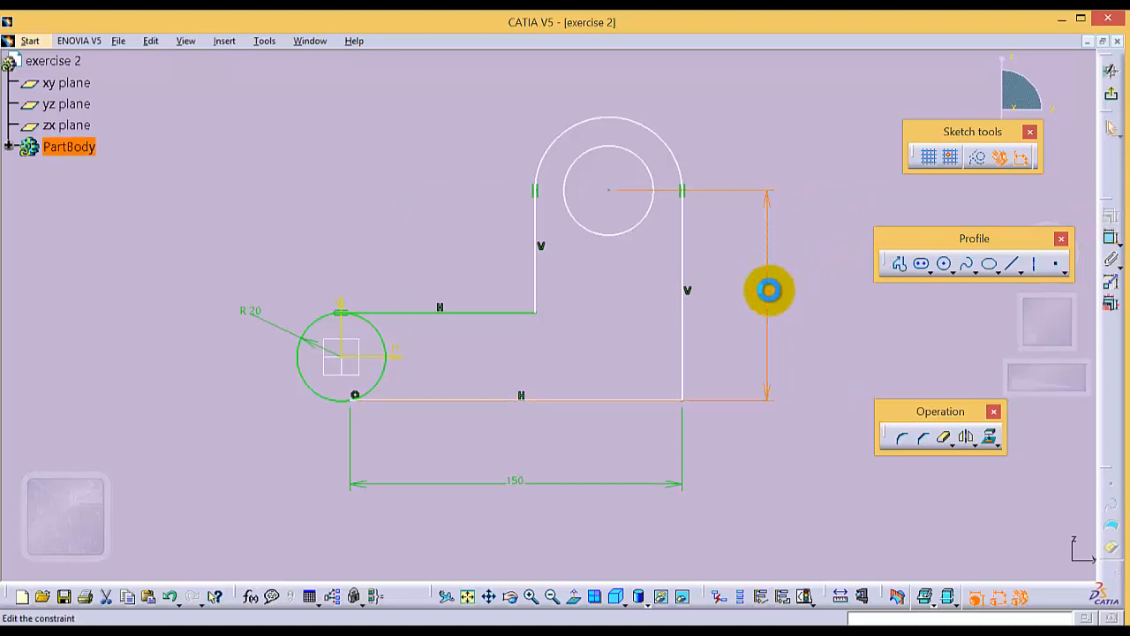
pyautogui.doubleClick(769, 295)
pyautogui.press('Return')
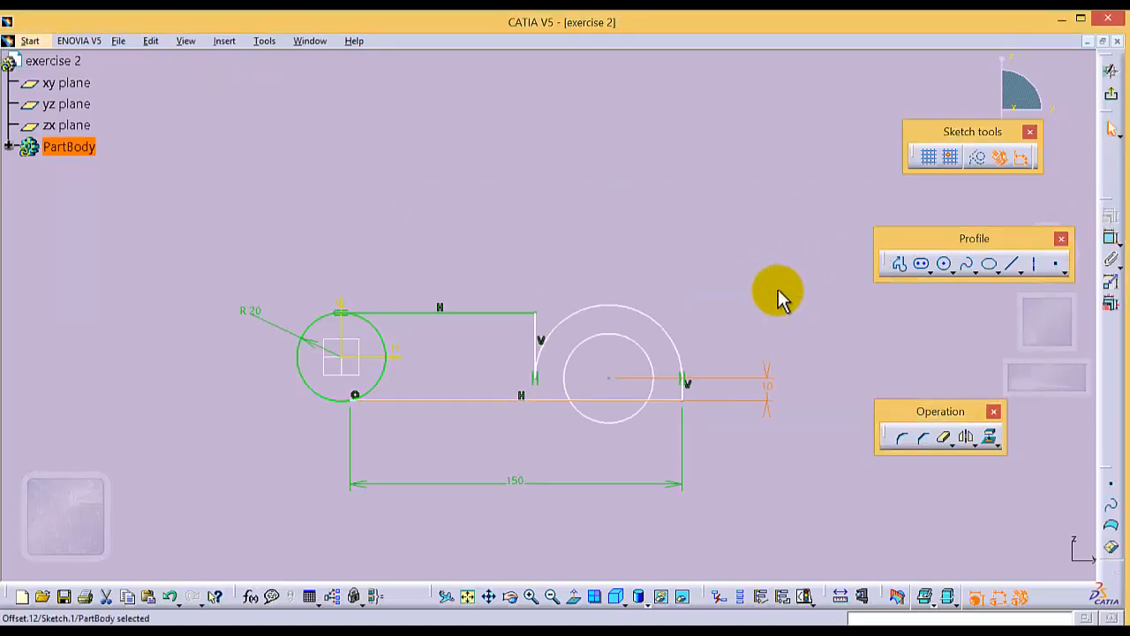
pyautogui.doubleClick(768, 386)
pyautogui.write('10')
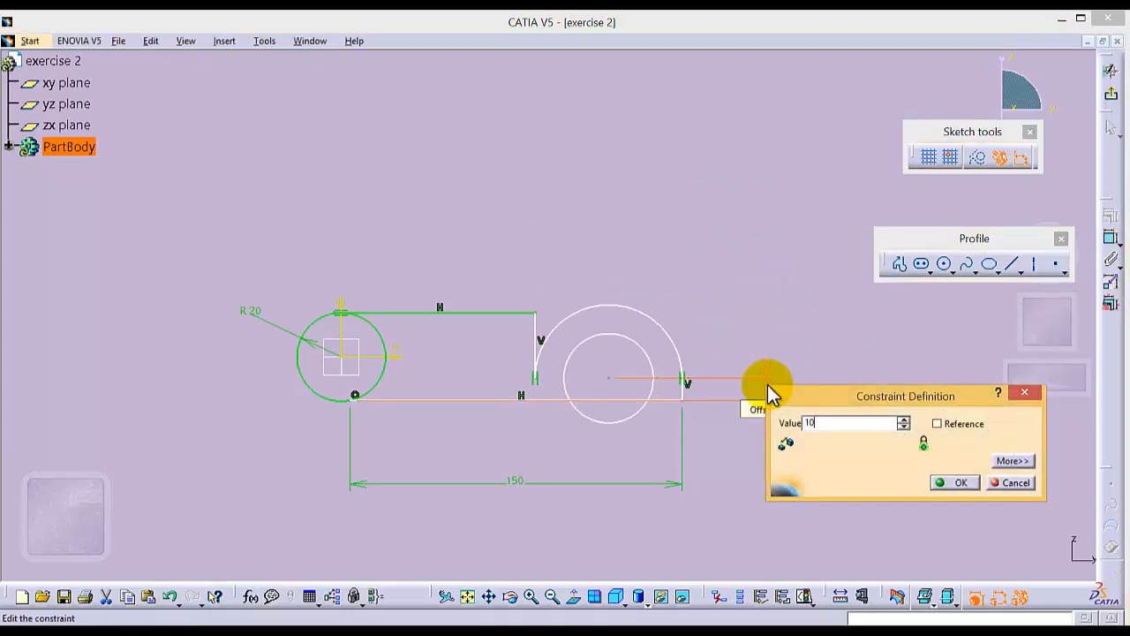
pyautogui.write('0')
pyautogui.press('Return')
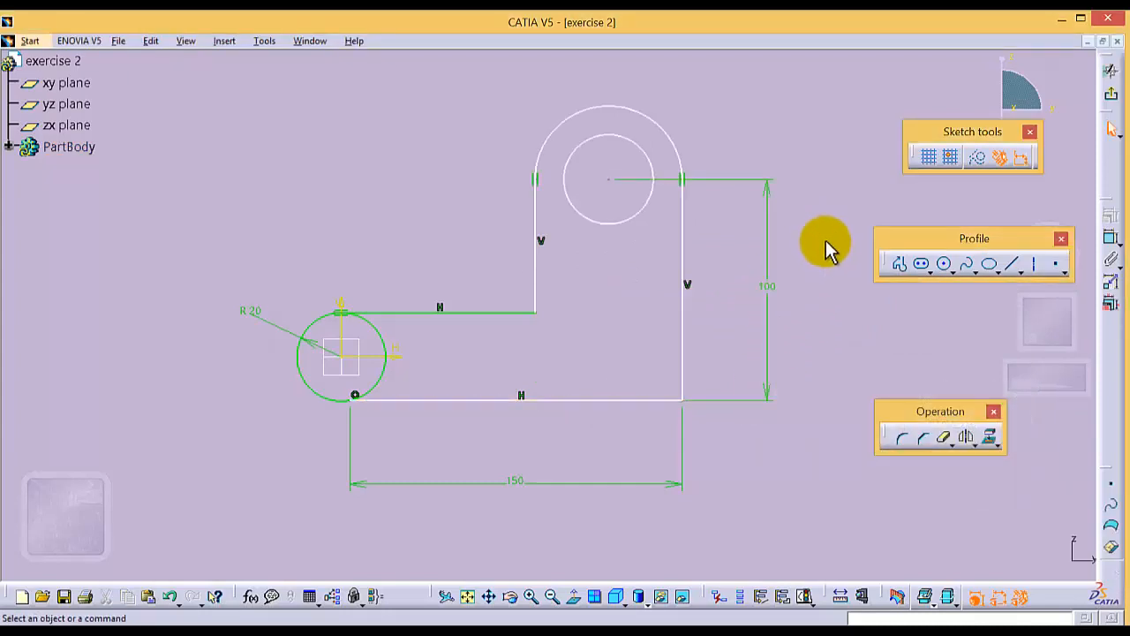
# - Dimension the upper arc's radius and set it to 25 mm
pyautogui.click(656, 118)
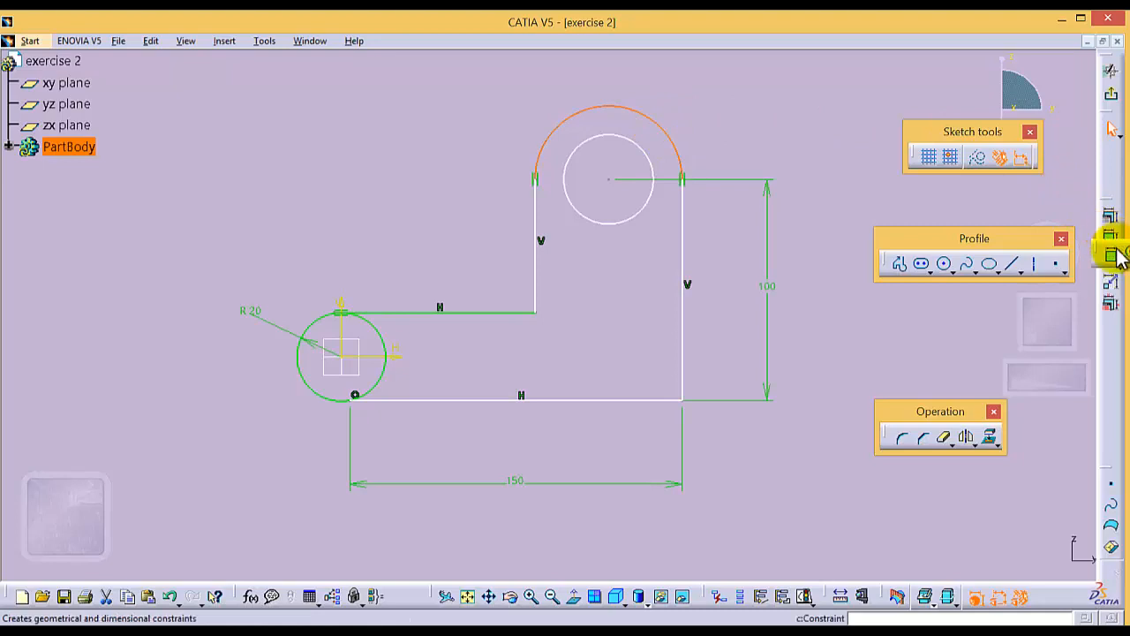
pyautogui.click(1106, 254)
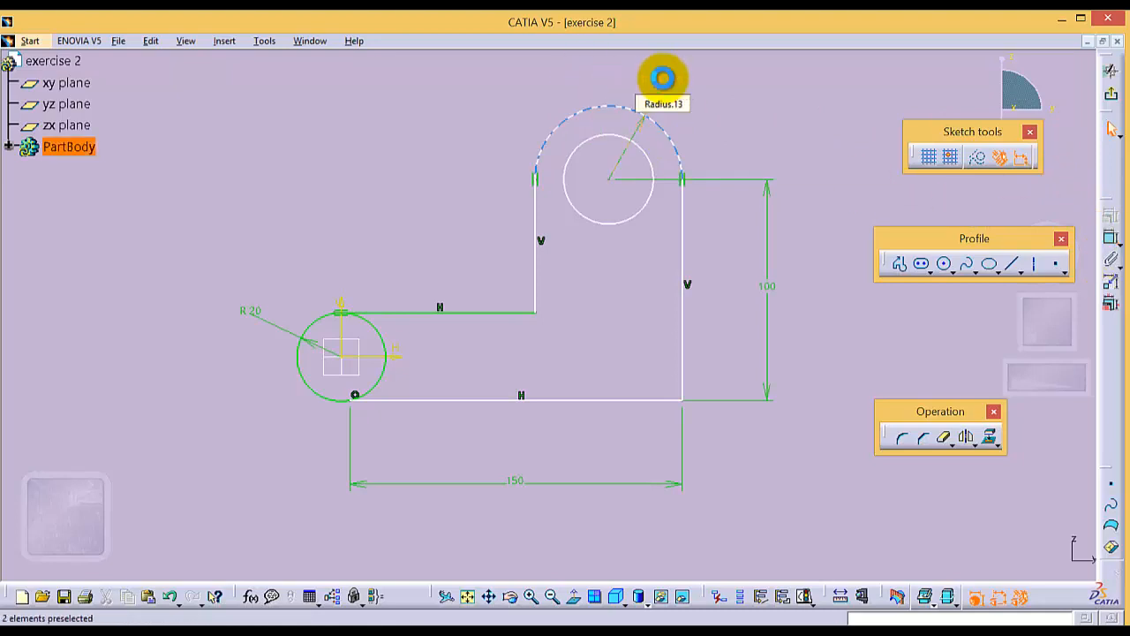
pyautogui.doubleClick(662, 79)
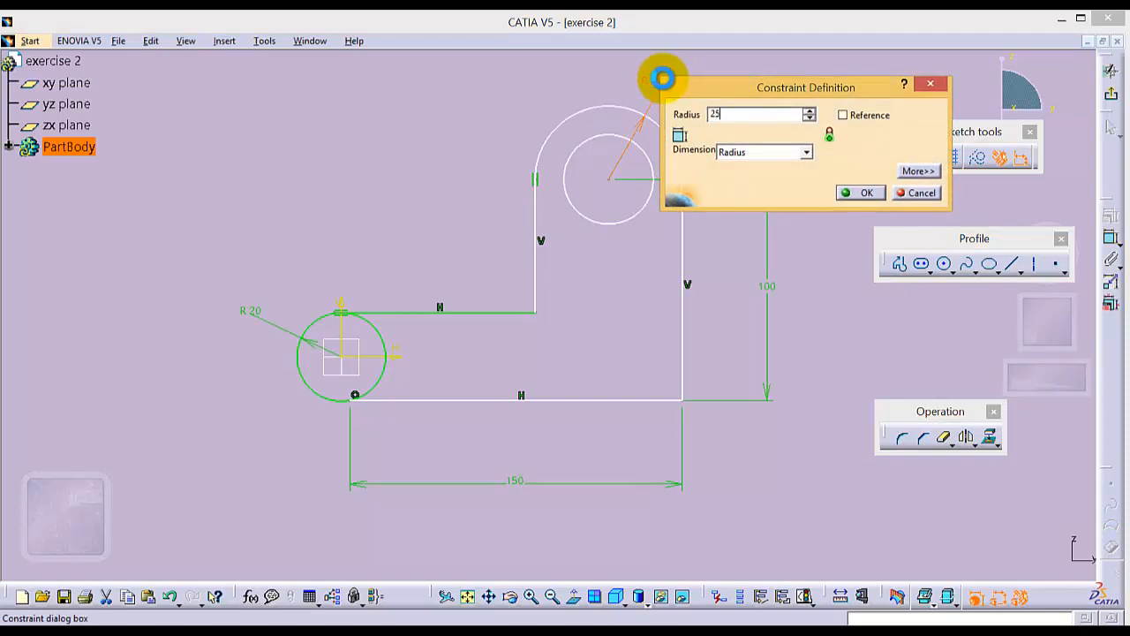
pyautogui.press('Return')
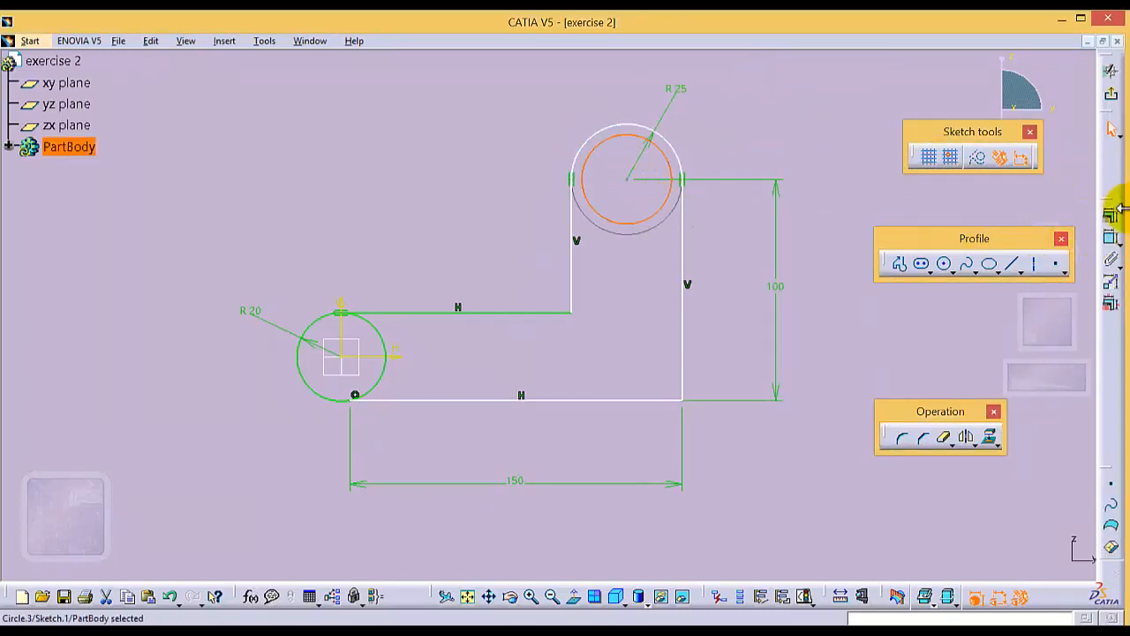
# - Dimension the circle inside the upper R25 arc as a diameter and set it to 22 mm
pyautogui.click(1110, 235)
pyautogui.click(777, 92)
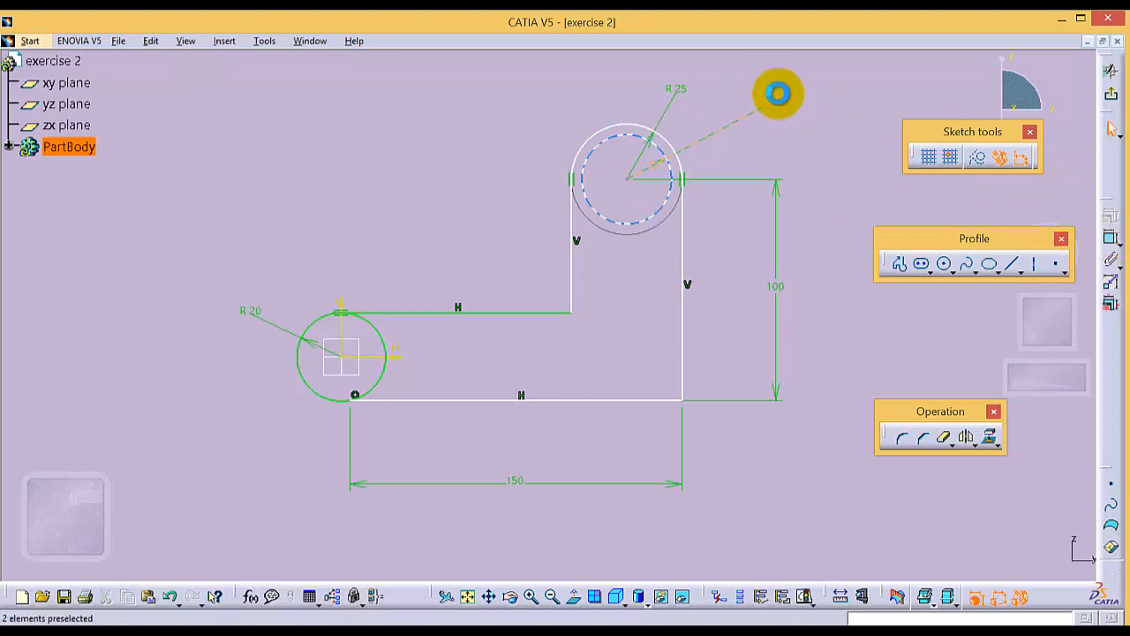
pyautogui.doubleClick(777, 92)
pyautogui.click(847, 168)
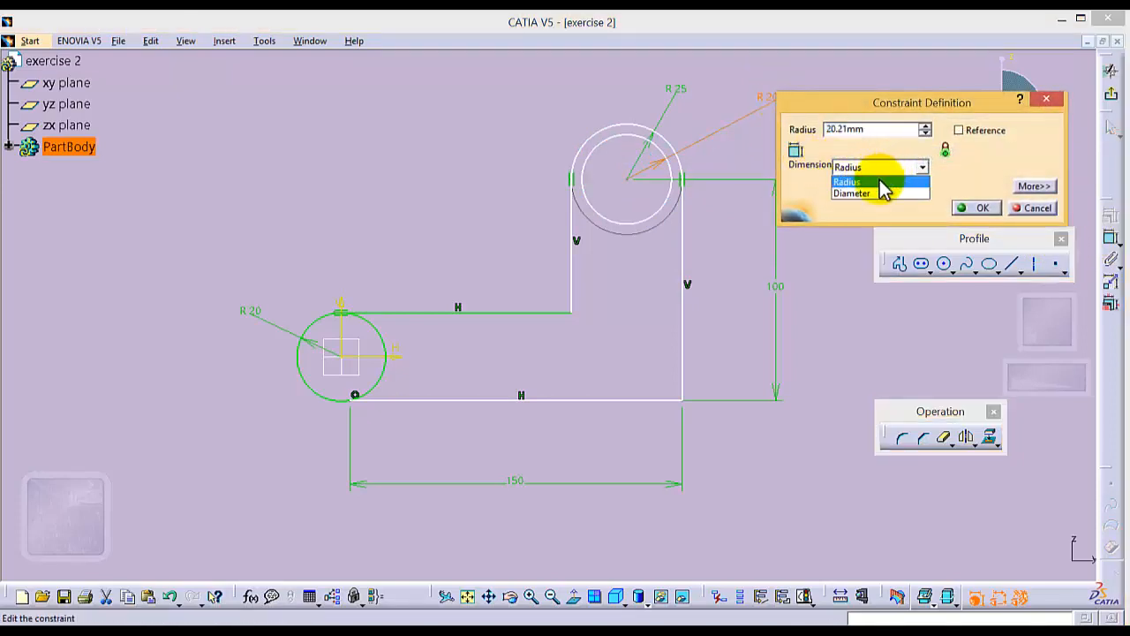
pyautogui.click(876, 192)
pyautogui.doubleClick(865, 129)
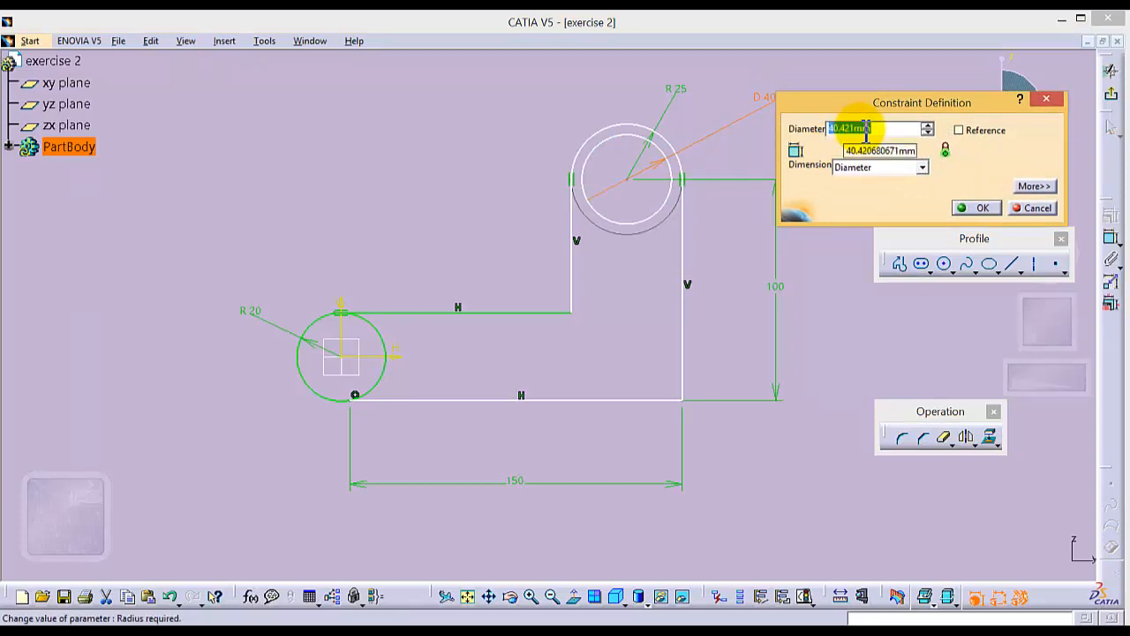
pyautogui.press('Return')
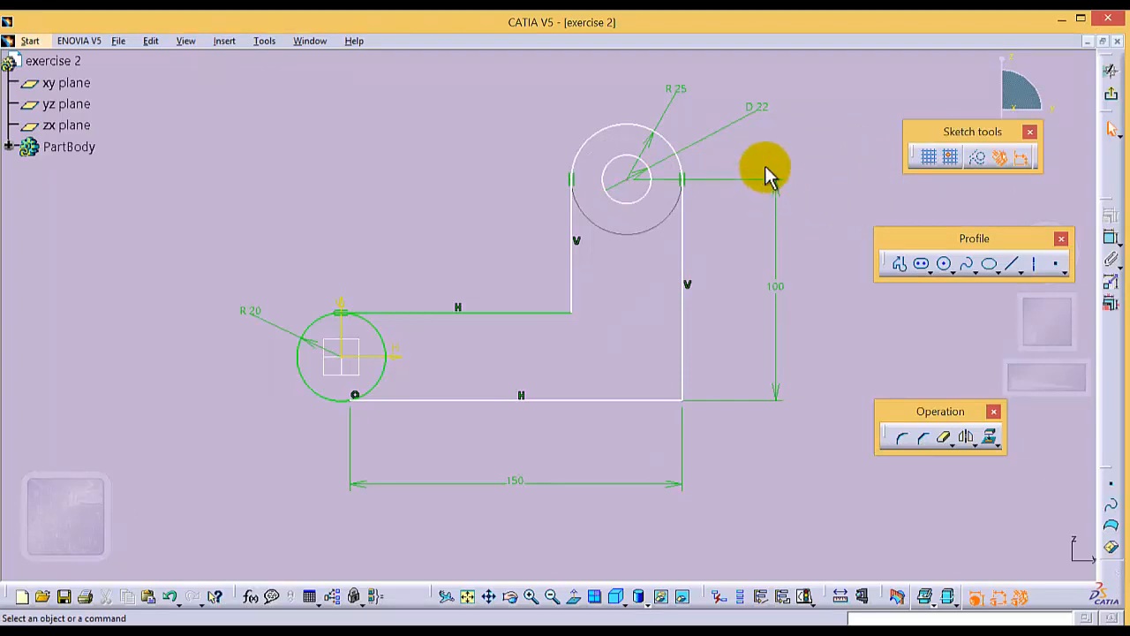
# - Round the inner corner between the upper horizontal line and the shorter vertical line with a 50 mm radius
pyautogui.click(901, 437)
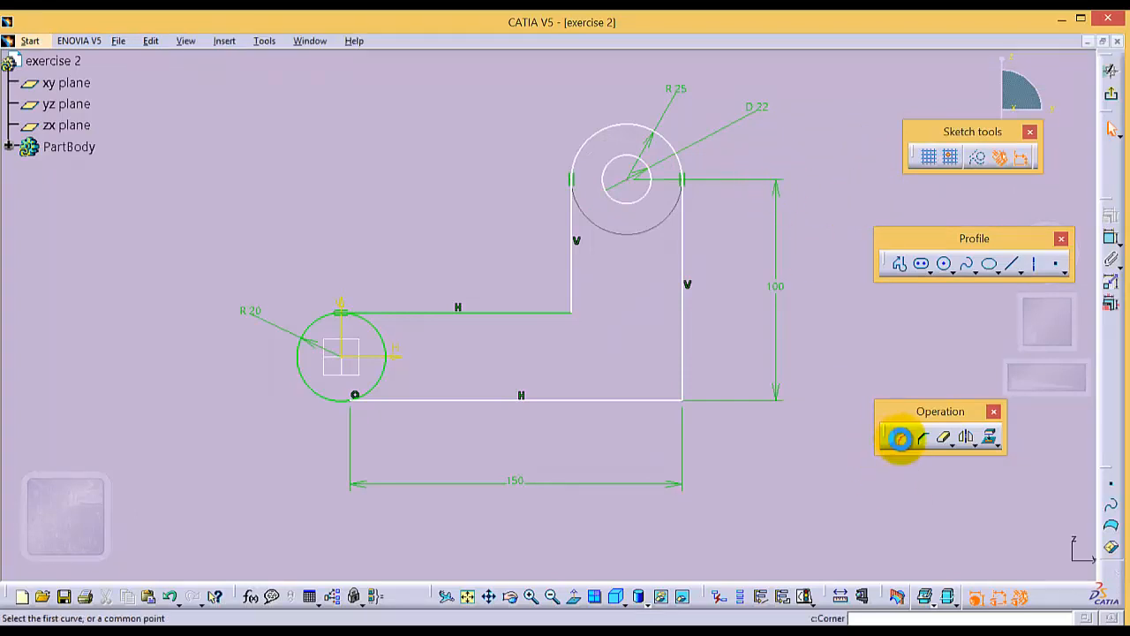
pyautogui.click(561, 311)
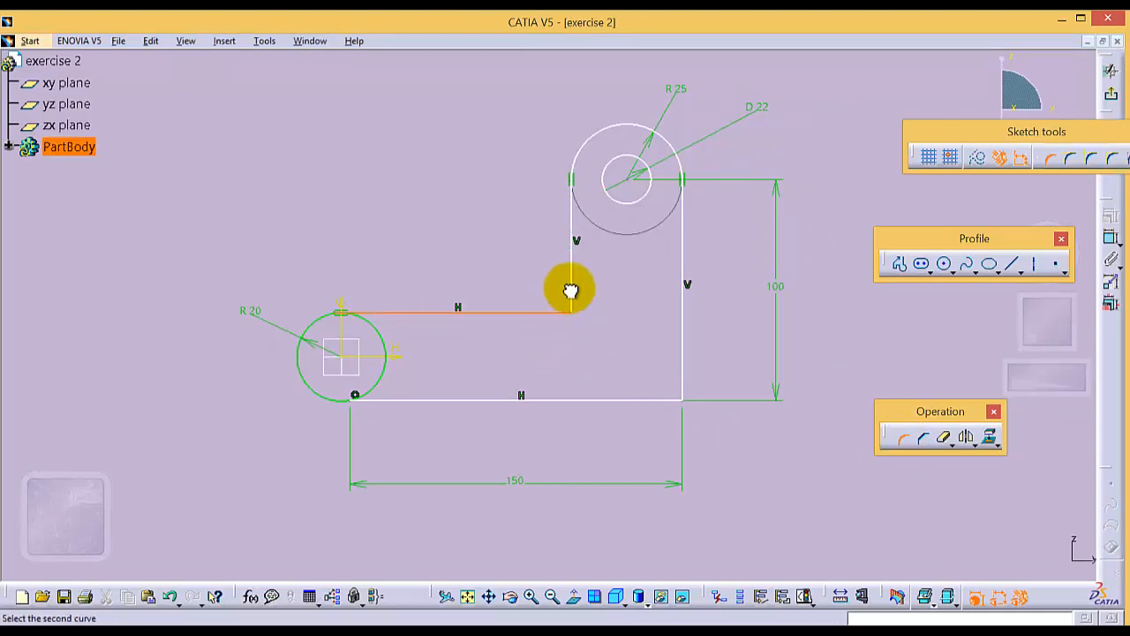
pyautogui.click(571, 291)
pyautogui.click(556, 288)
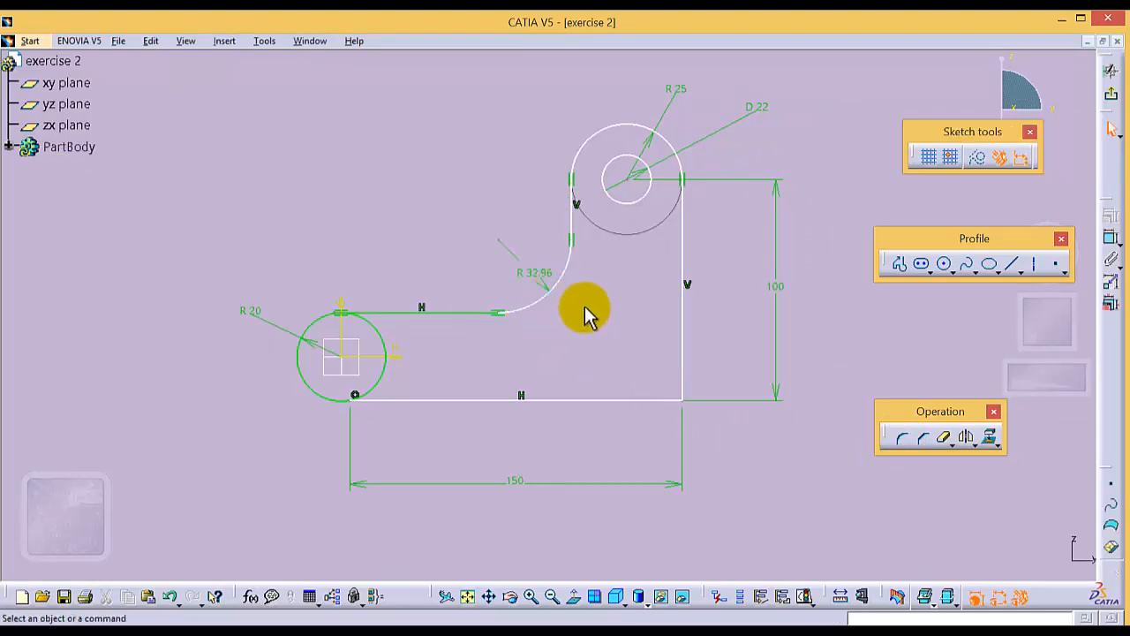
pyautogui.doubleClick(536, 270)
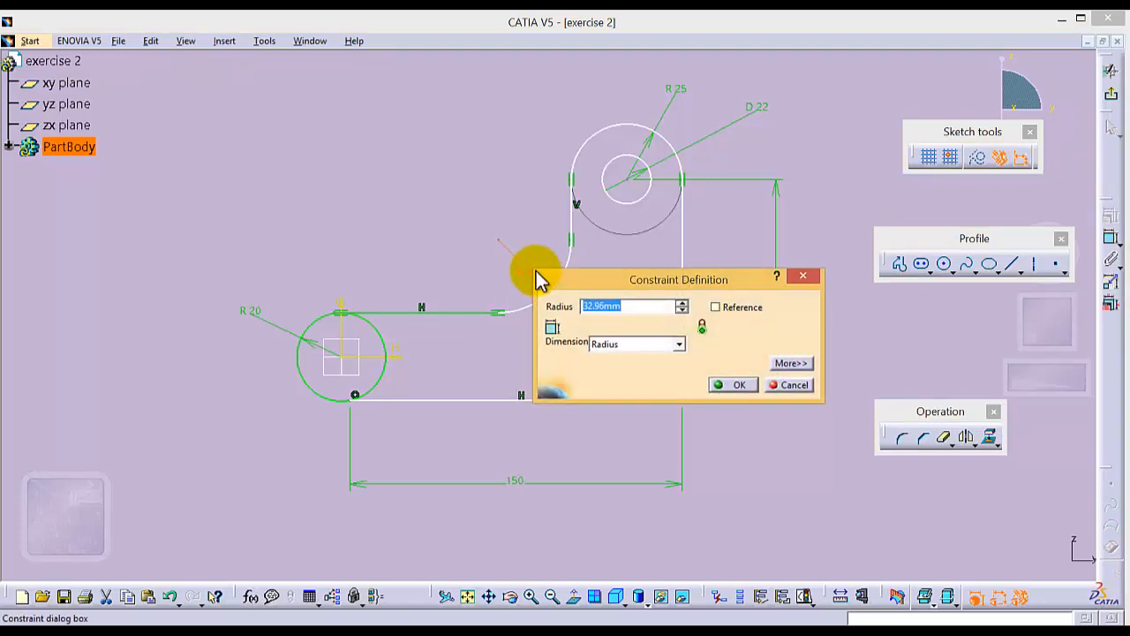
pyautogui.write('50')
pyautogui.press('Return')
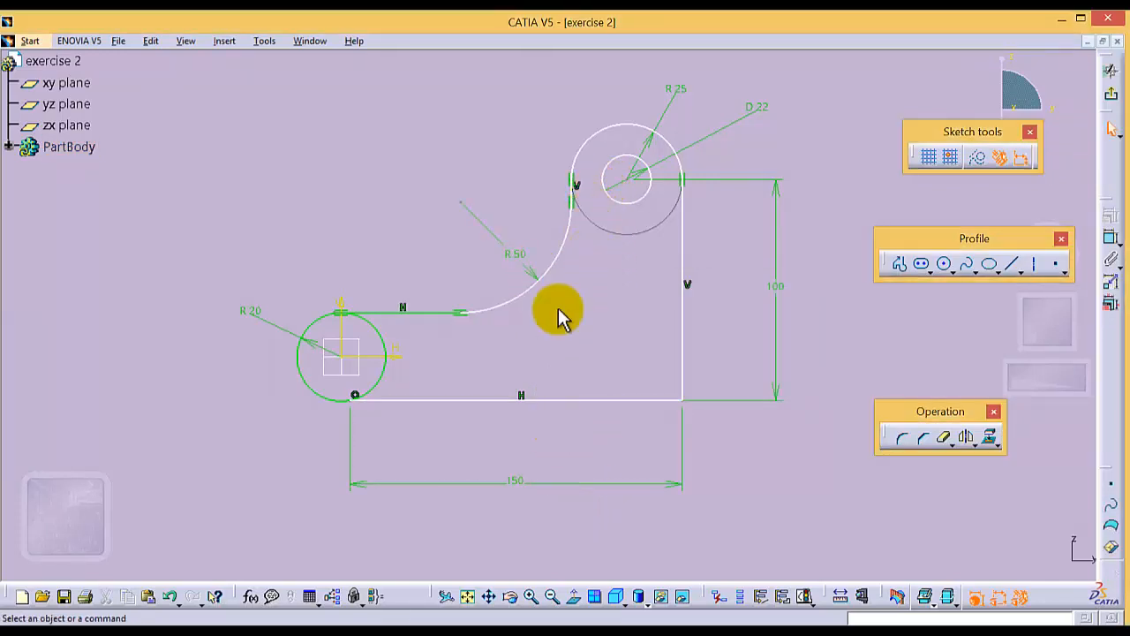
# - Dimension the short vertical line between the R50 corner and the R25 arc and set its length to 10 mm
pyautogui.click(531, 597)
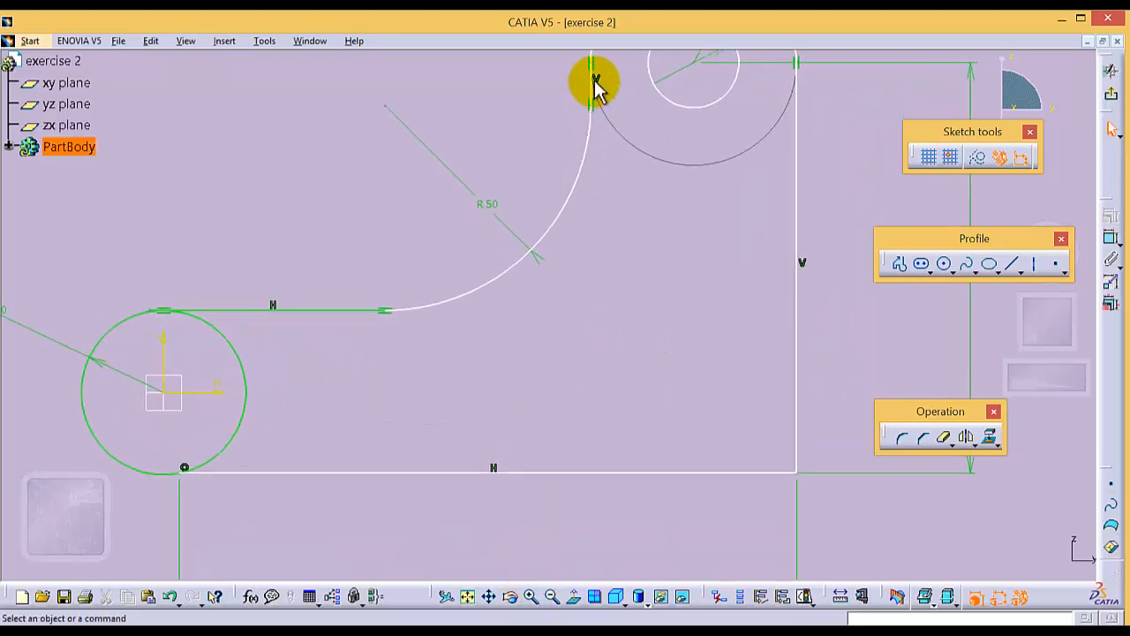
pyautogui.click(590, 84)
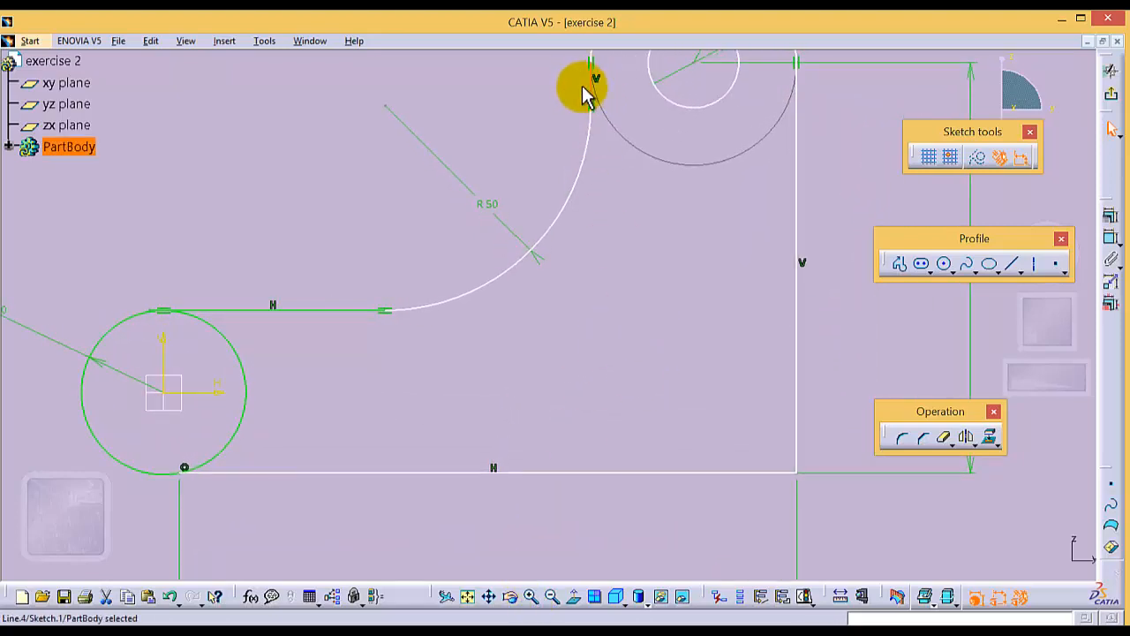
pyautogui.click(592, 88)
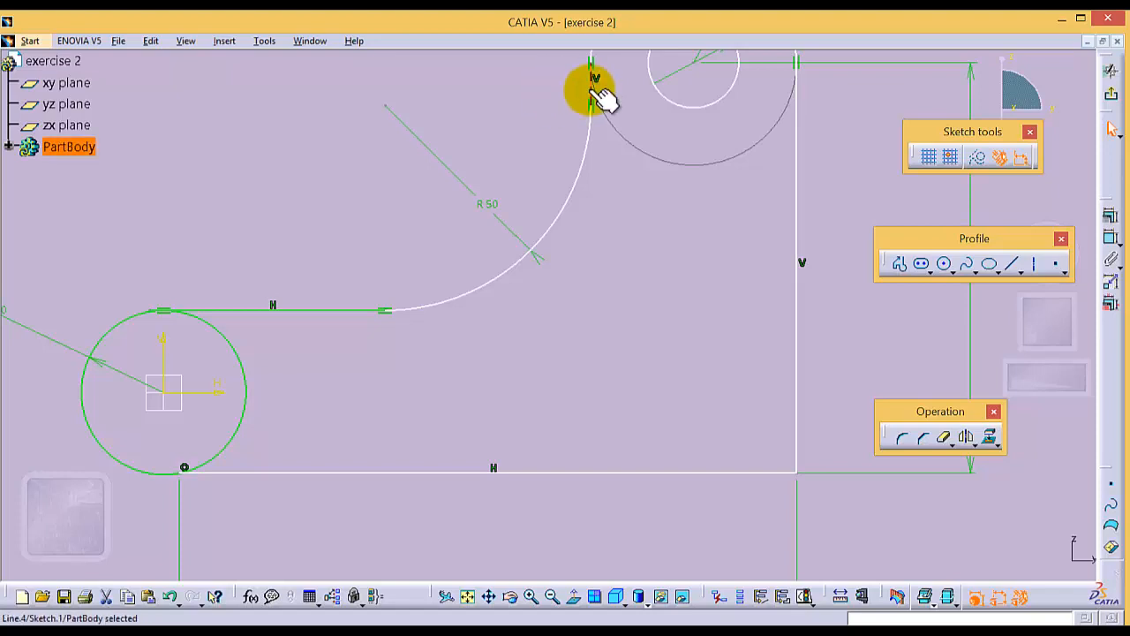
pyautogui.click(610, 172)
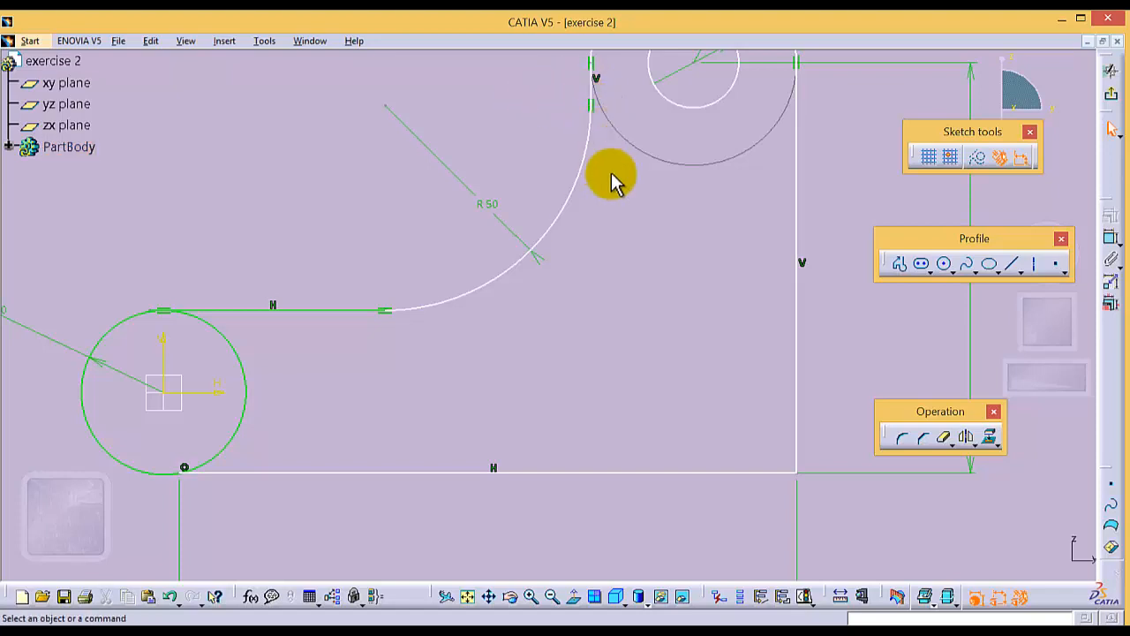
pyautogui.click(592, 88)
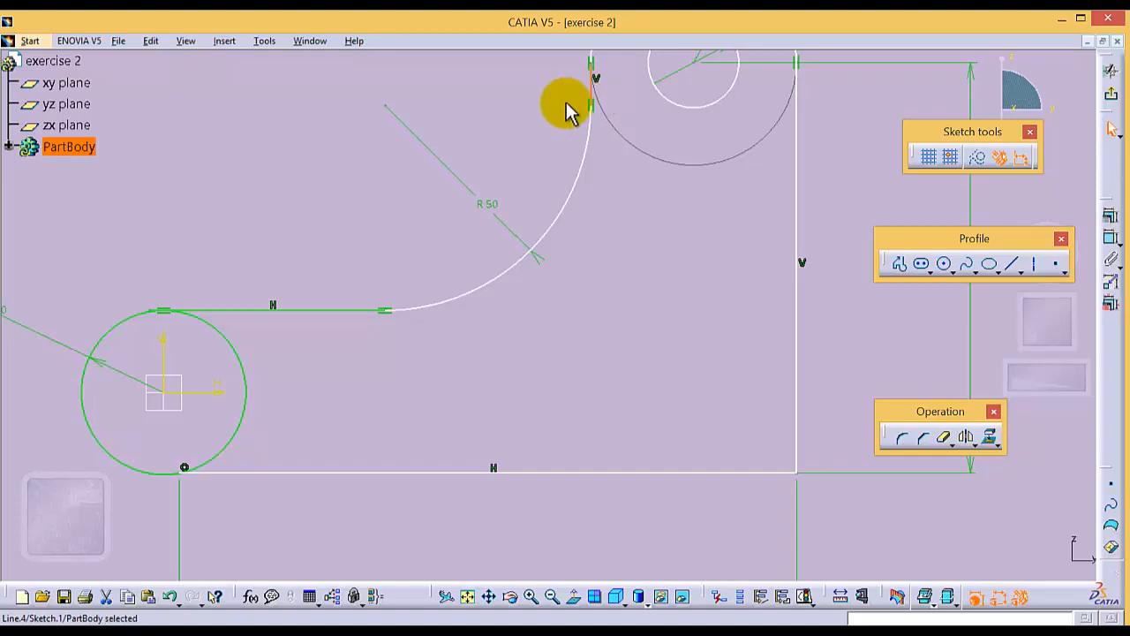
pyautogui.click(565, 106)
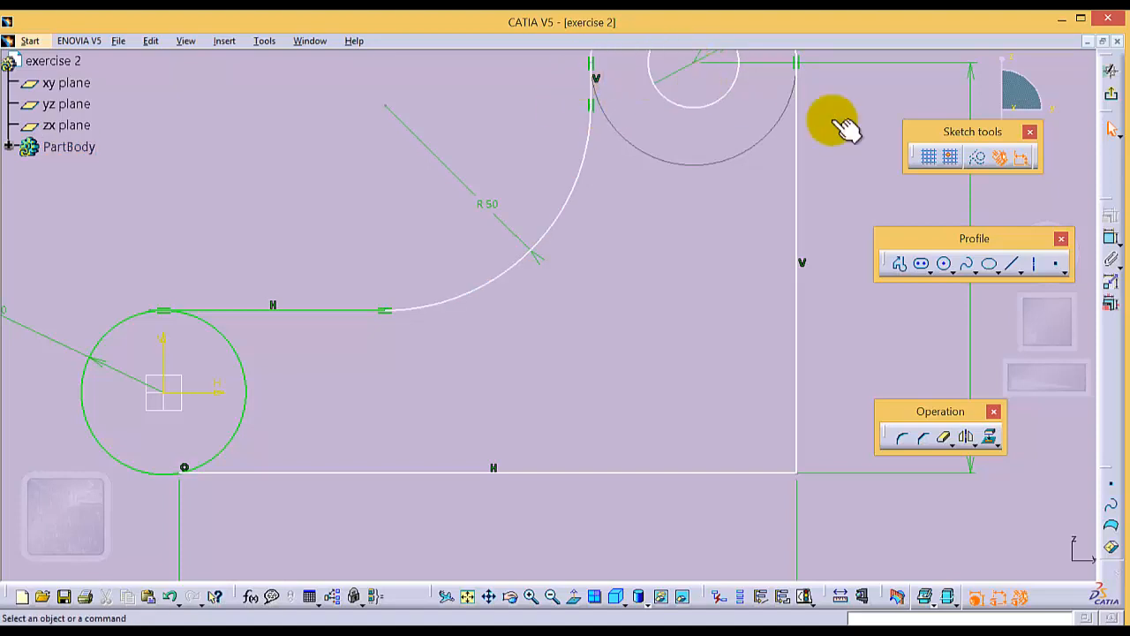
pyautogui.click(591, 86)
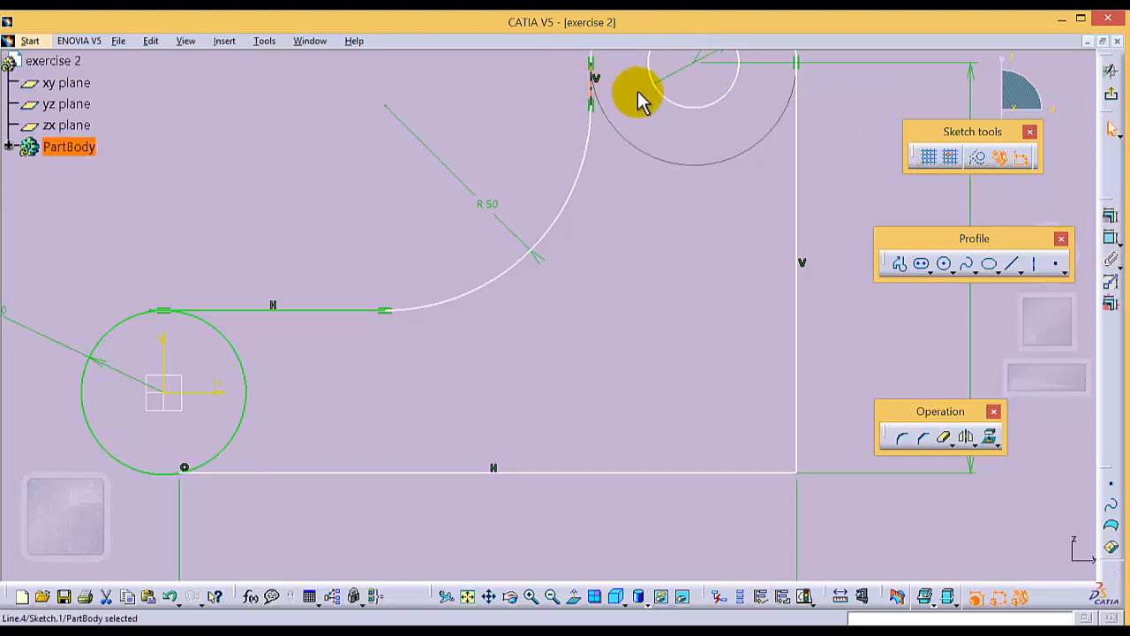
pyautogui.click(1110, 240)
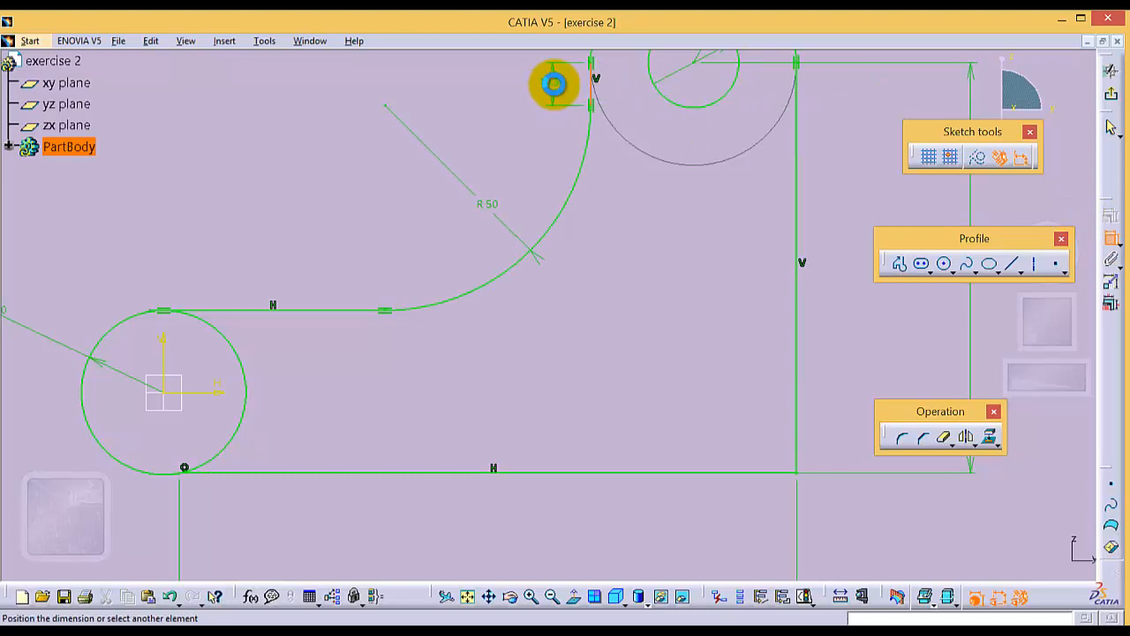
pyautogui.doubleClick(555, 81)
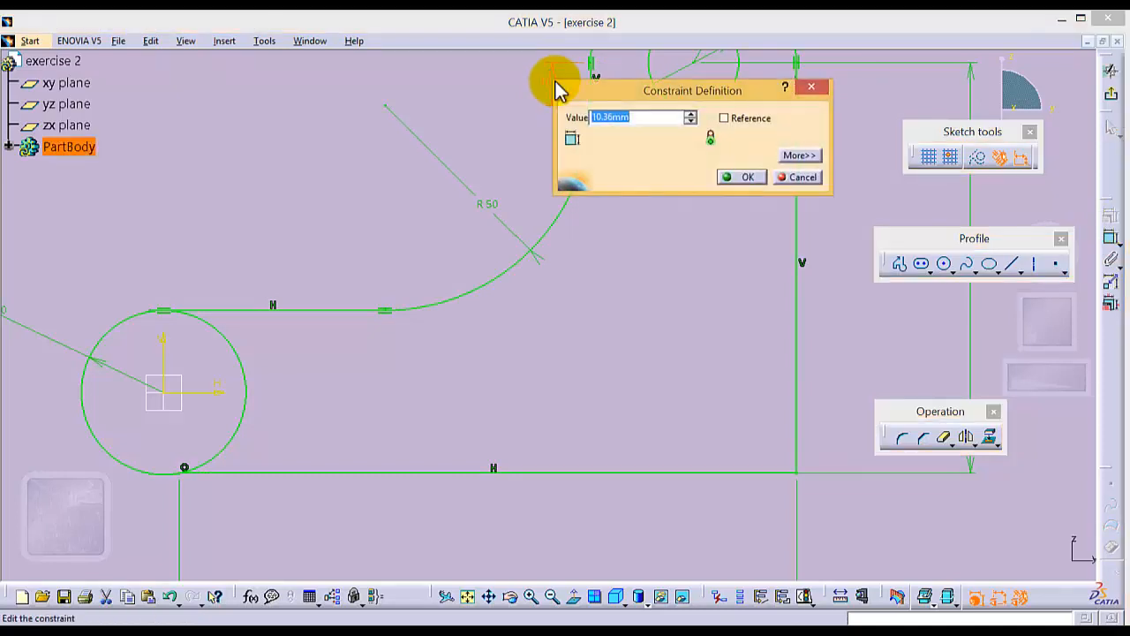
pyautogui.press('Return')
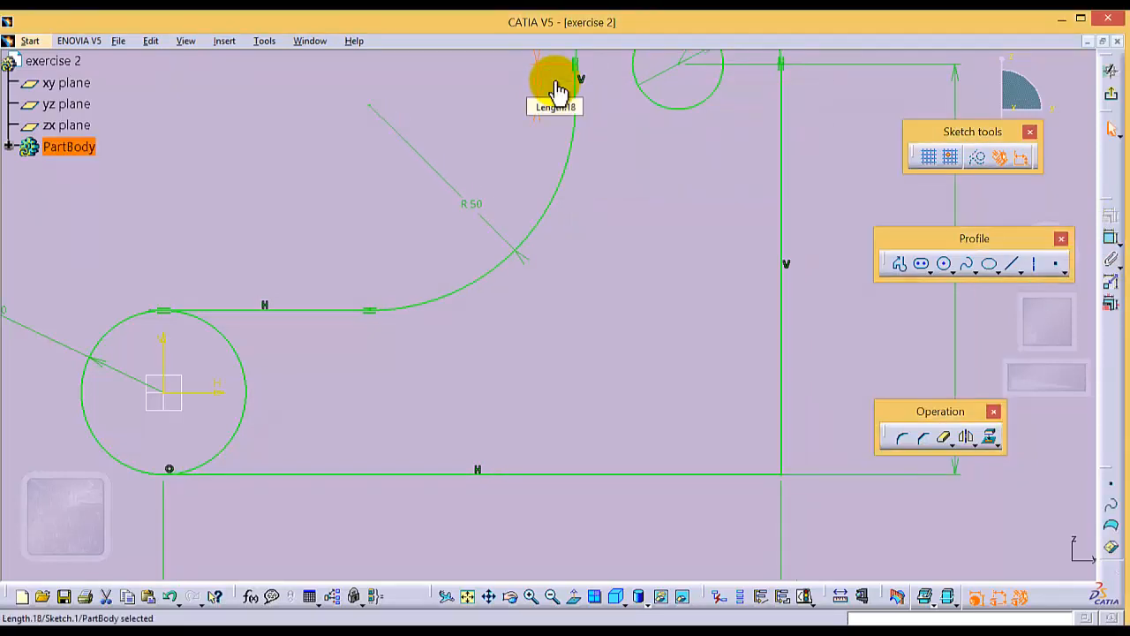
pyautogui.press('Return')
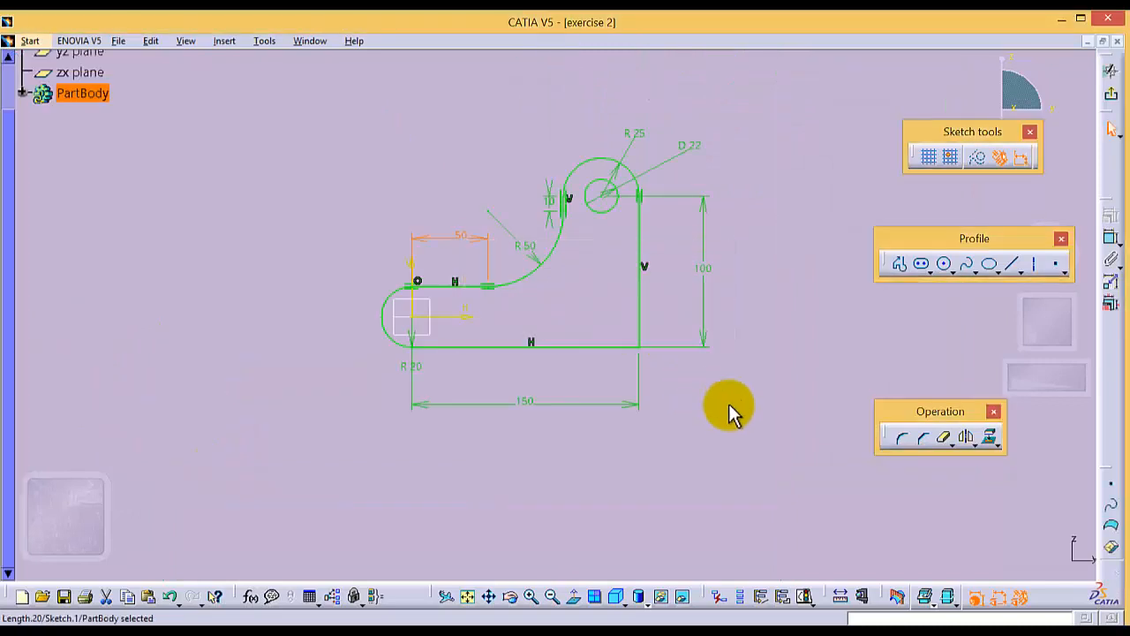
pyautogui.click(751, 416)
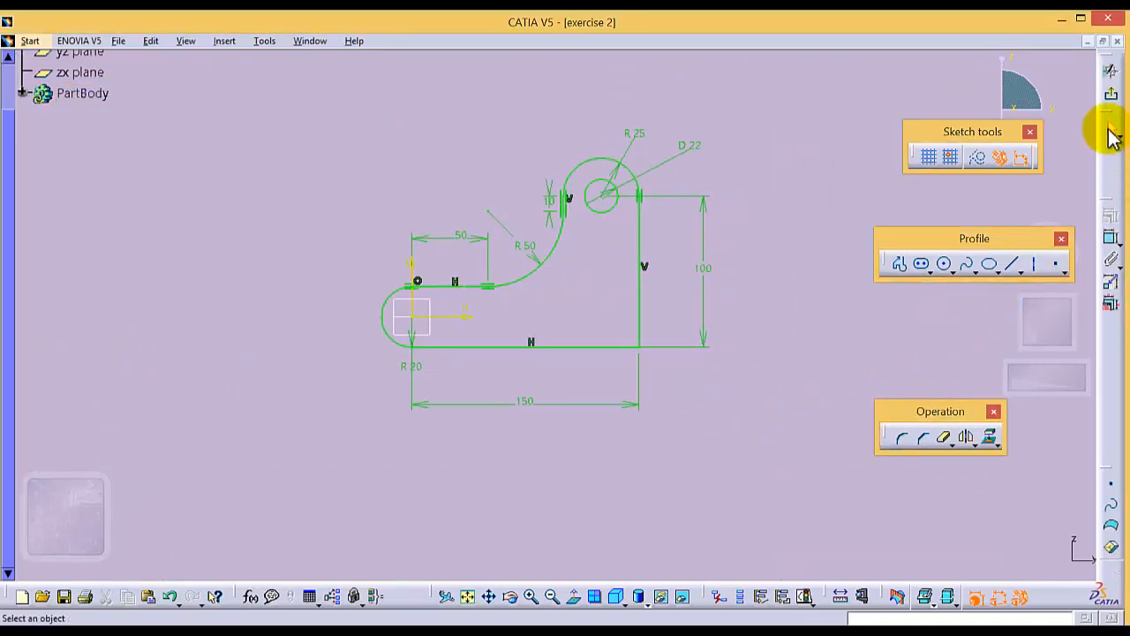
# - Exit the sketch and expand PartBody in the specification tree
pyautogui.click(1111, 94)
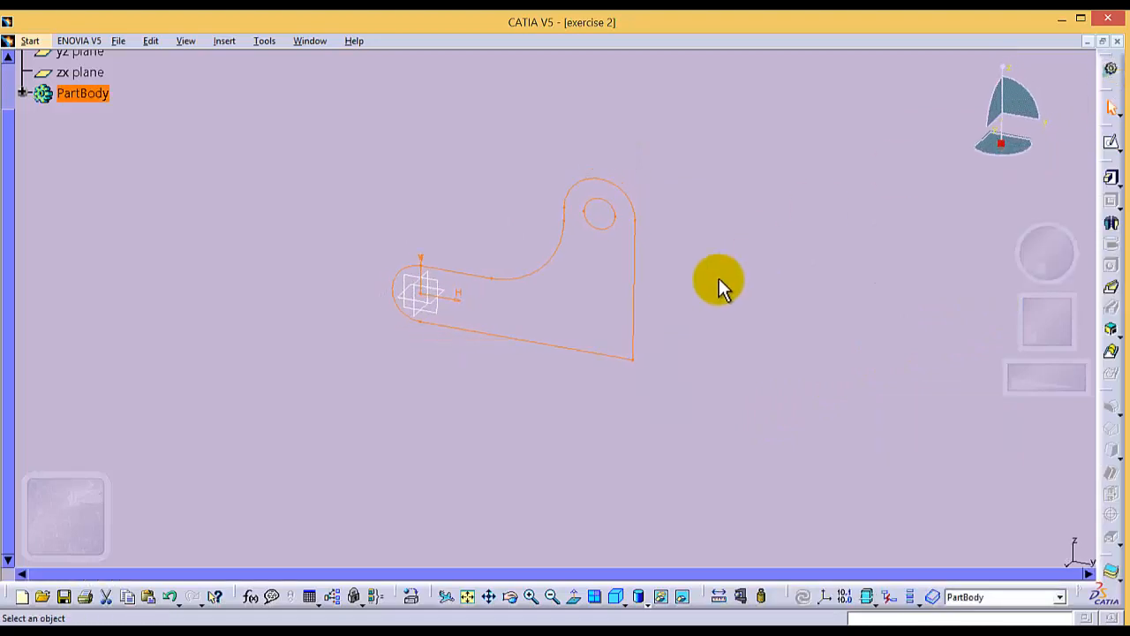
pyautogui.click(660, 277)
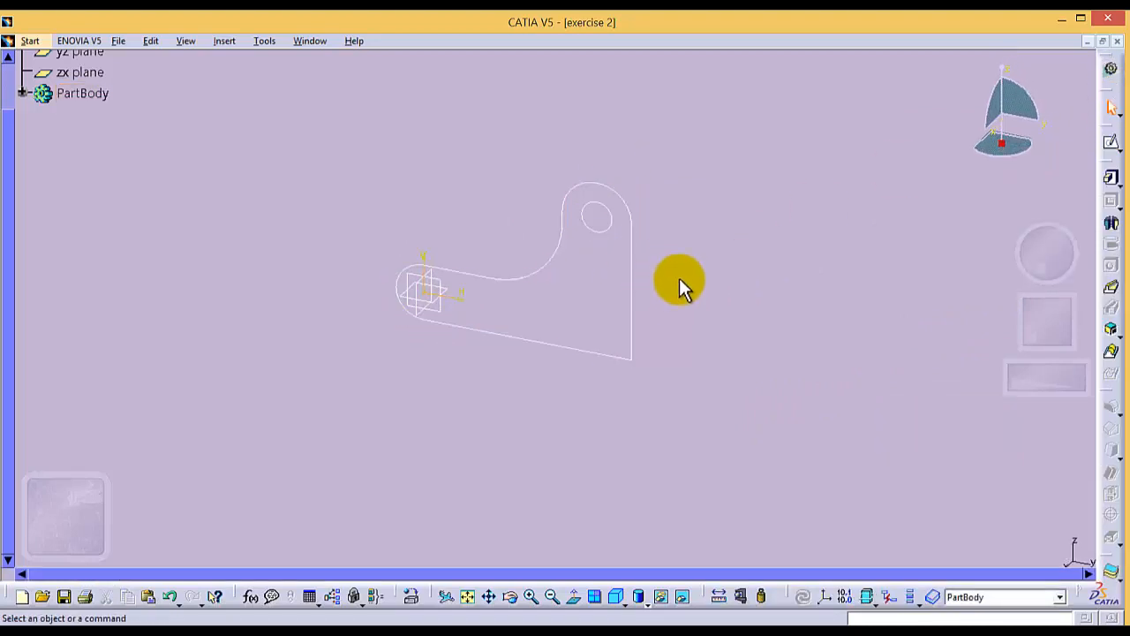
pyautogui.click(22, 93)
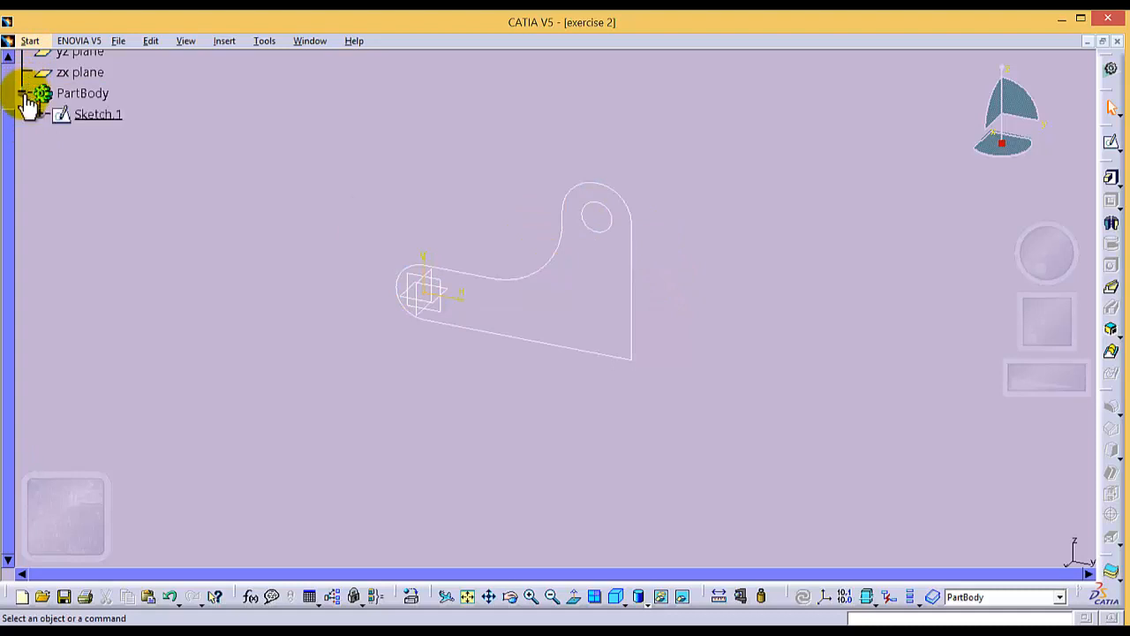
# - Pad Sketch.1 with a length of 35 mm
pyautogui.click(93, 114)
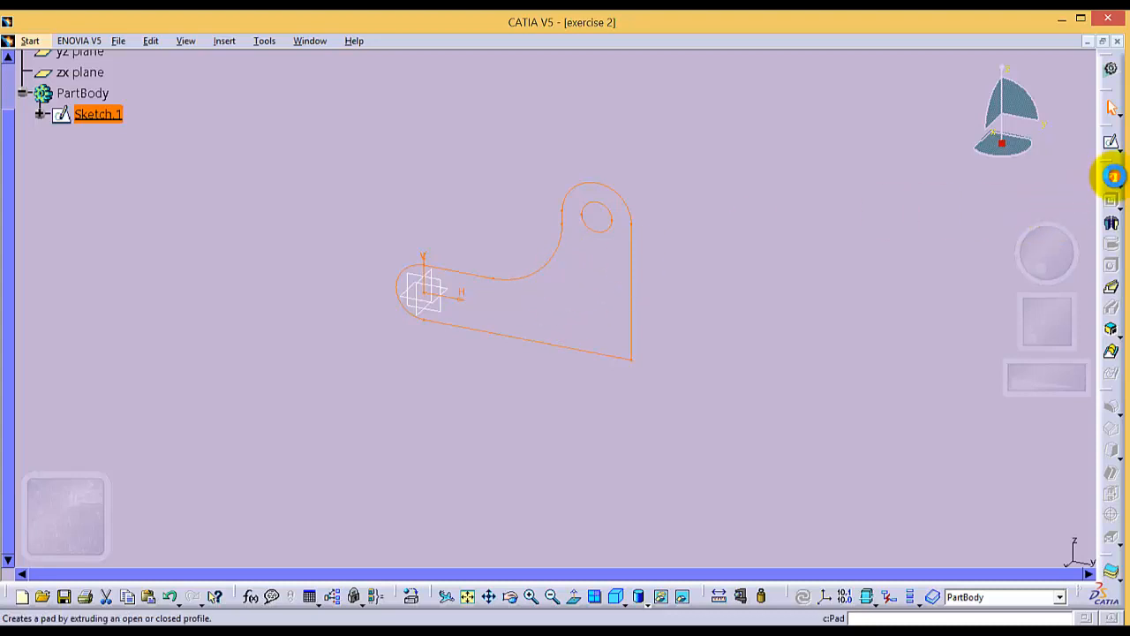
pyautogui.click(1111, 177)
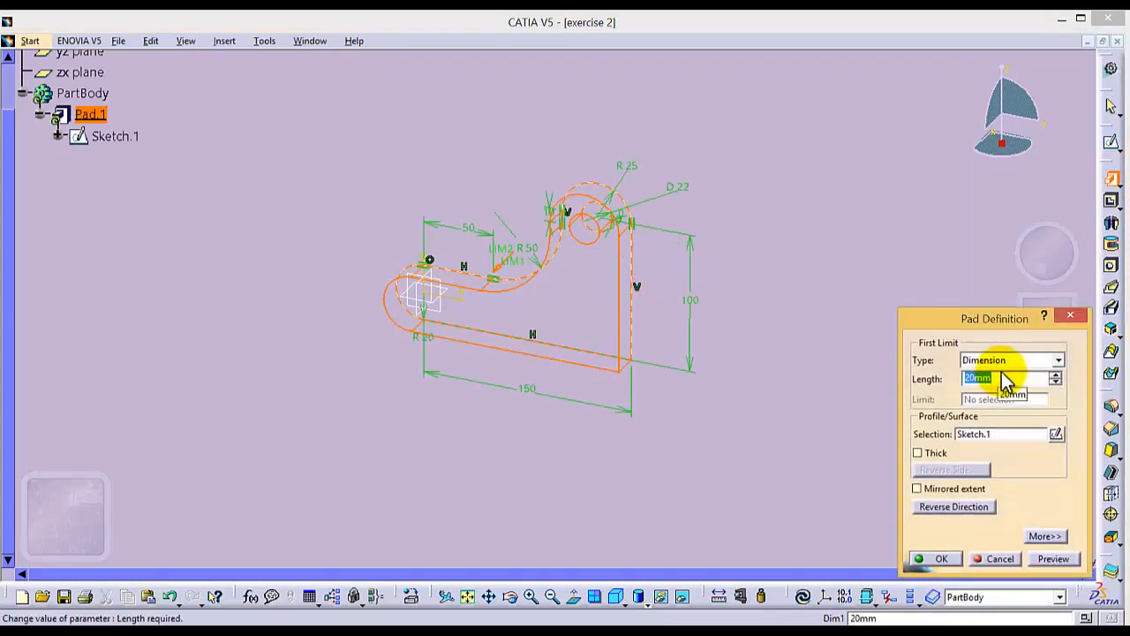
pyautogui.write('35')
pyautogui.press('Return')
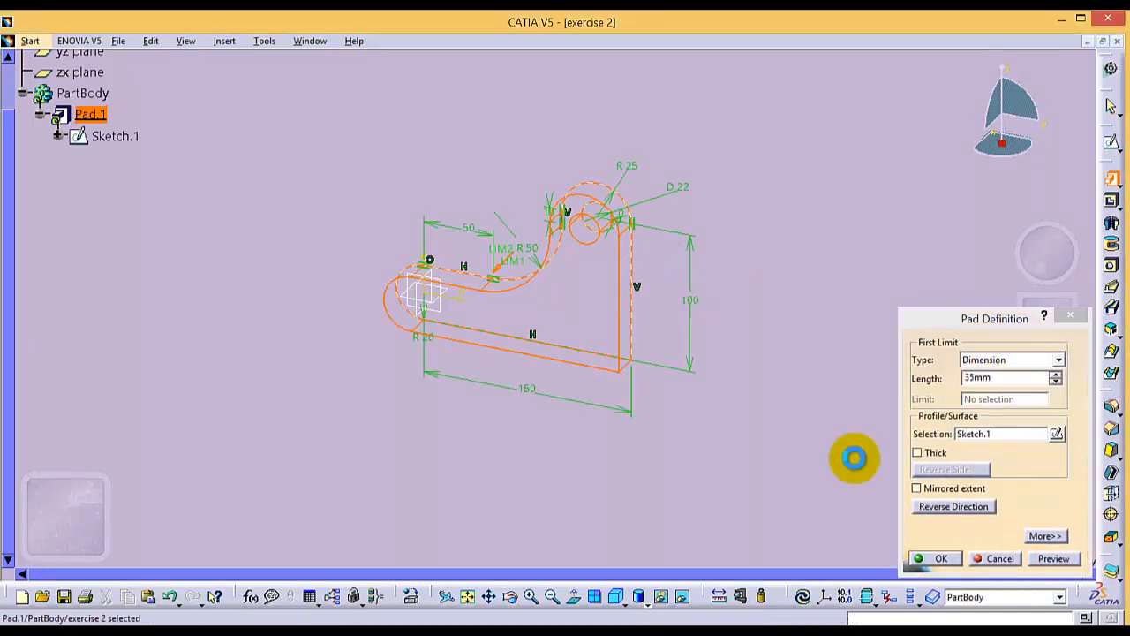
pyautogui.click(797, 412)
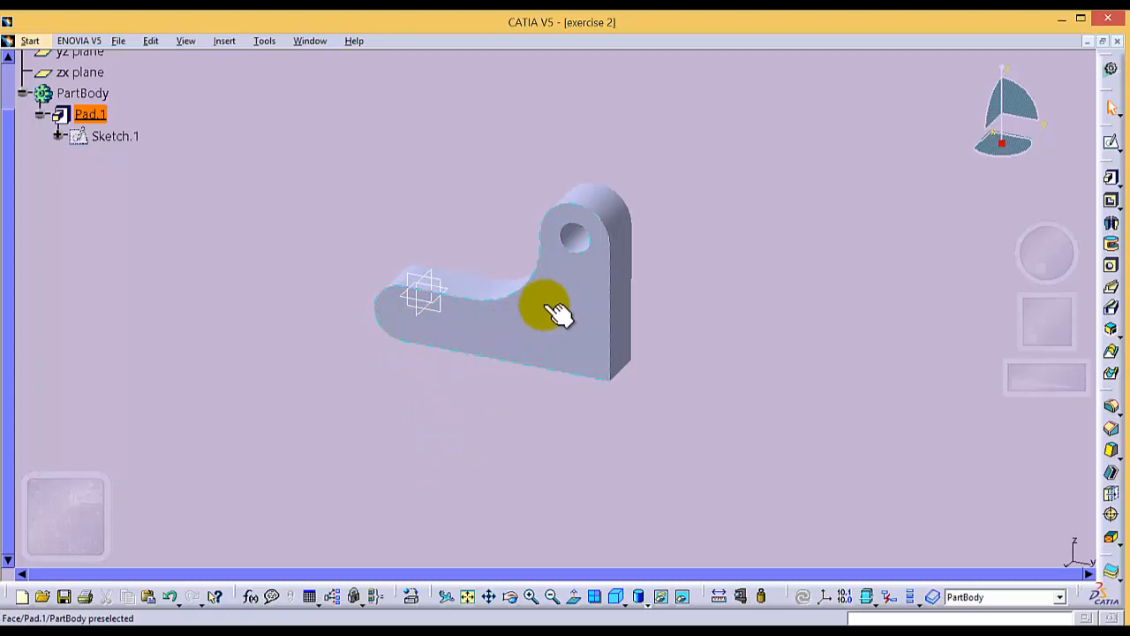
# - Expand Sketch.1 under the pad in the tree and reopen the sketch for editing
pyautogui.click(57, 136)
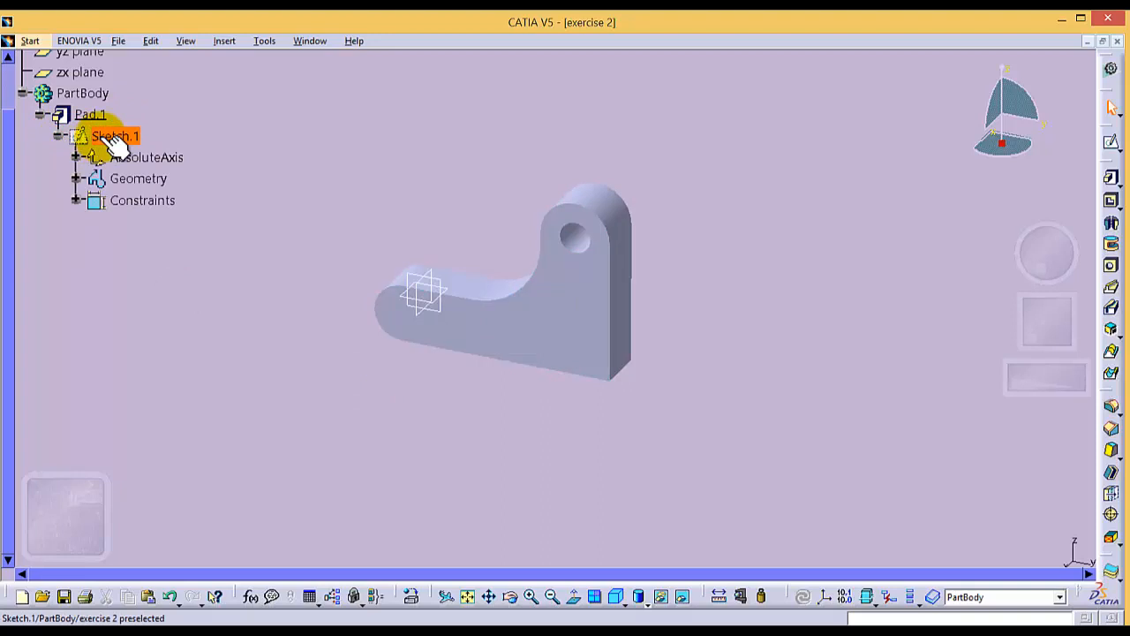
pyautogui.click(58, 137)
pyautogui.click(57, 135)
pyautogui.rightClick(104, 136)
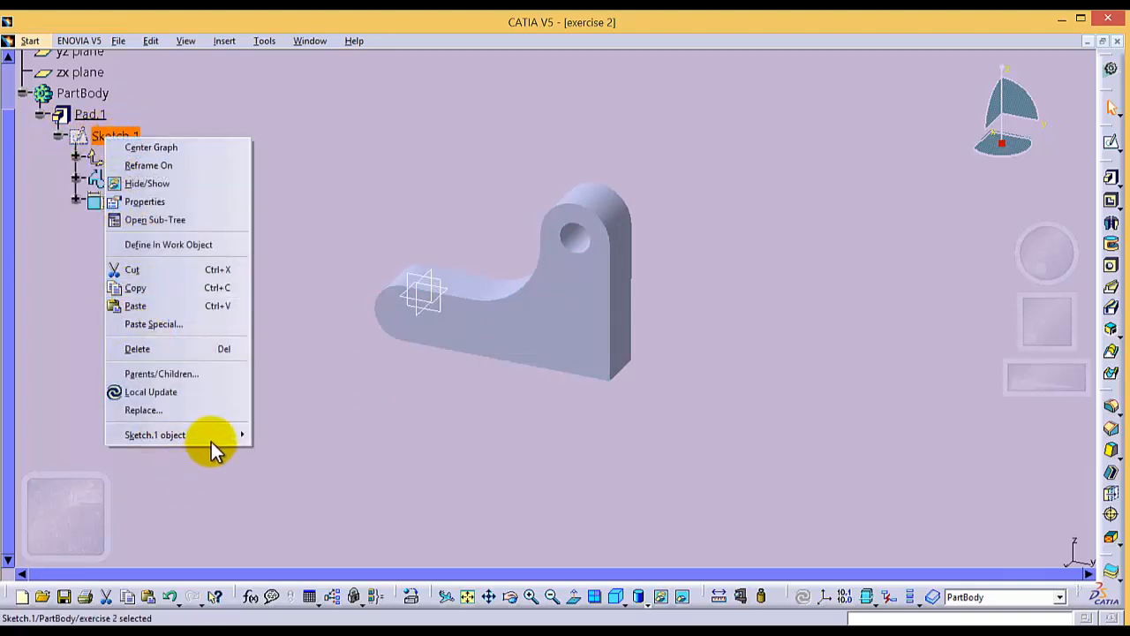
pyautogui.moveTo(220, 449)
pyautogui.click(273, 434)
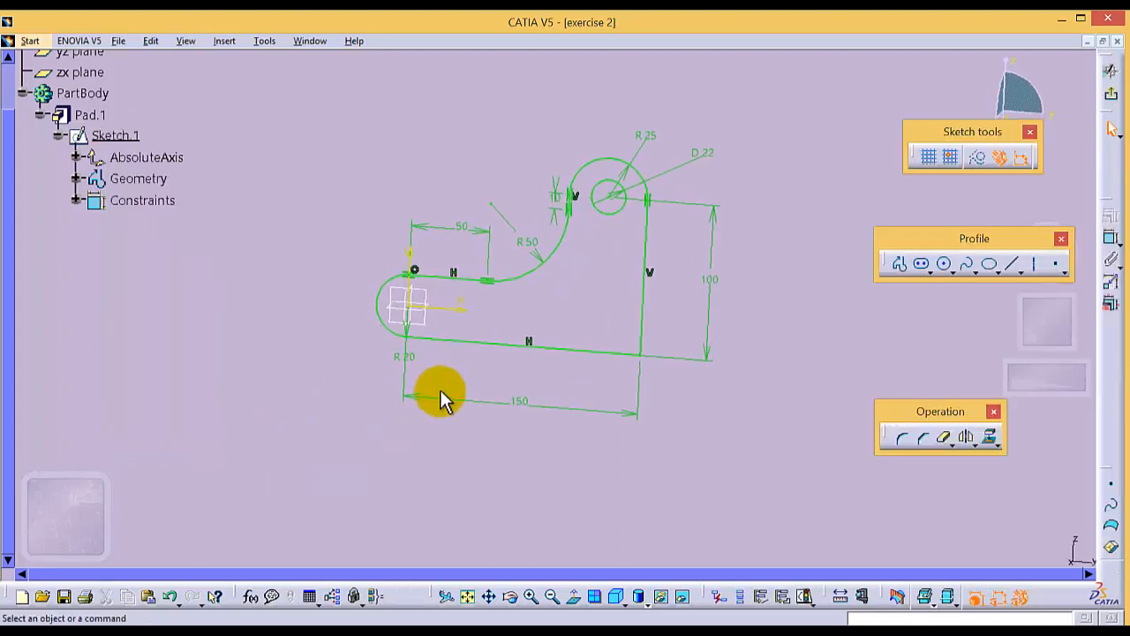
# - Draw a circle of about 106 mm diameter centred on the sketch origin, around the R20 rounded end
pyautogui.click(945, 263)
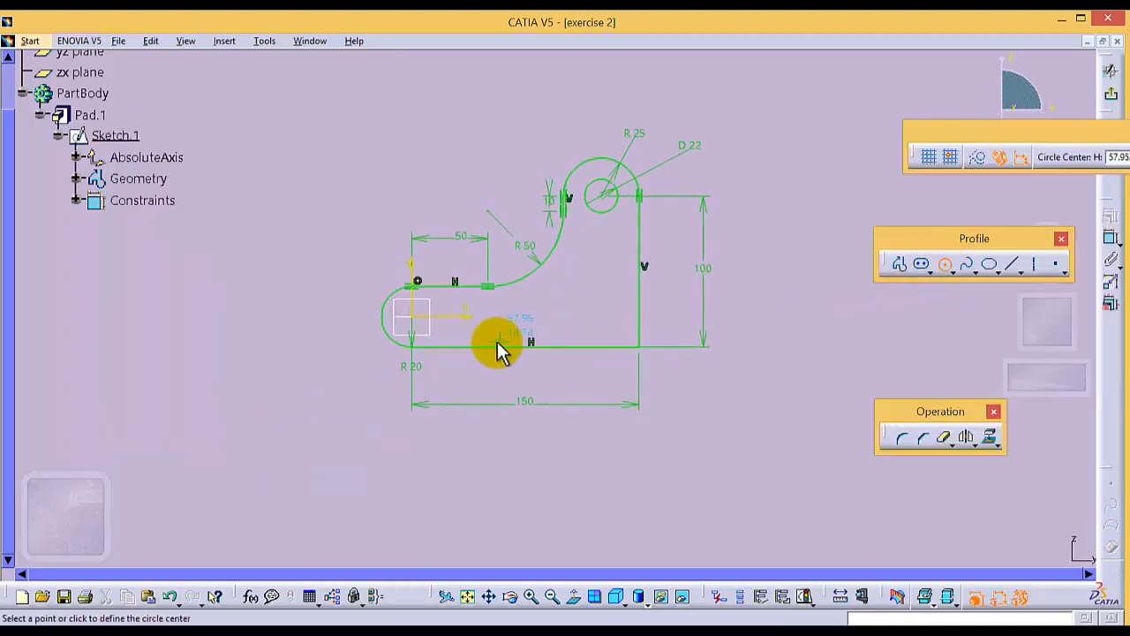
pyautogui.click(415, 311)
pyautogui.click(333, 297)
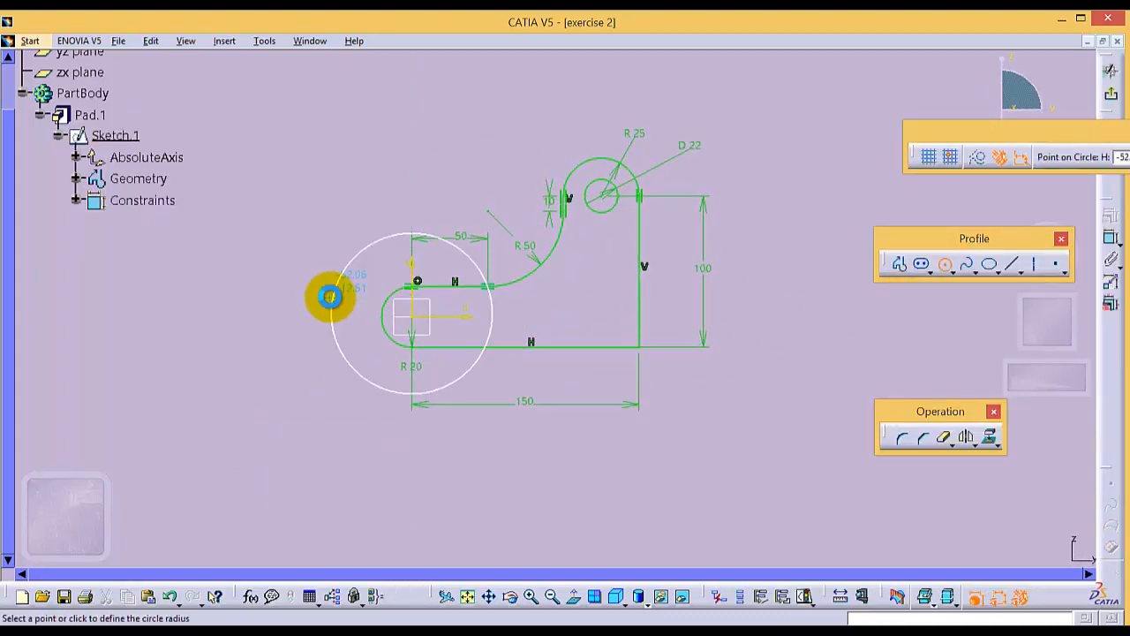
pyautogui.click(945, 253)
# - Try to dimension the large circle around the R20 rounded end with a diameter of 20 mm
pyautogui.click(1109, 240)
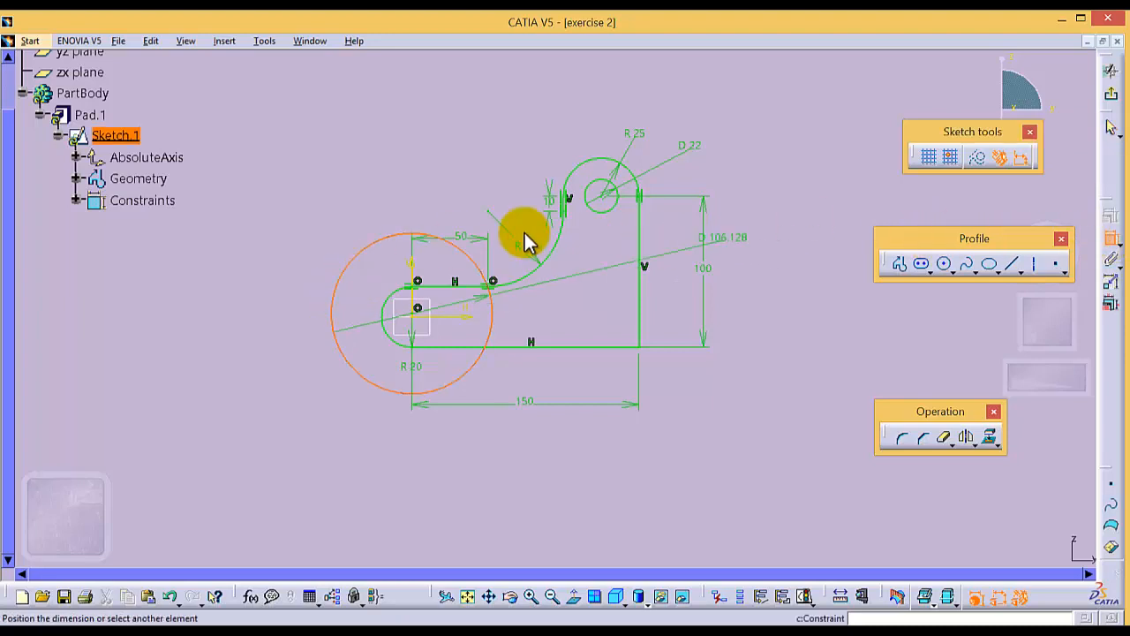
pyautogui.click(314, 235)
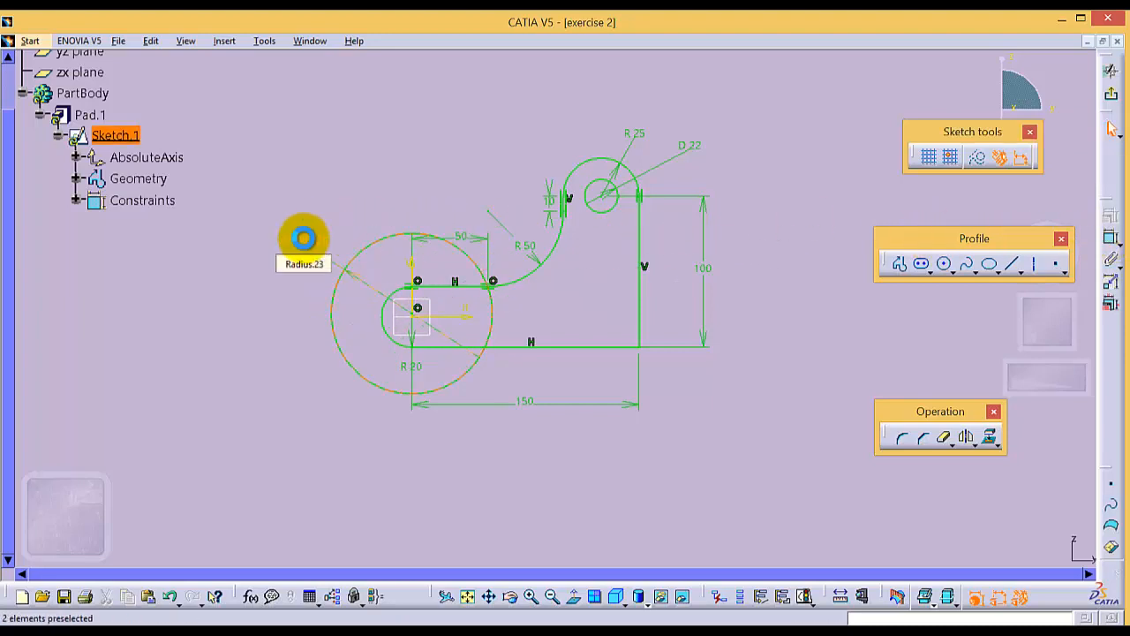
pyautogui.doubleClick(304, 237)
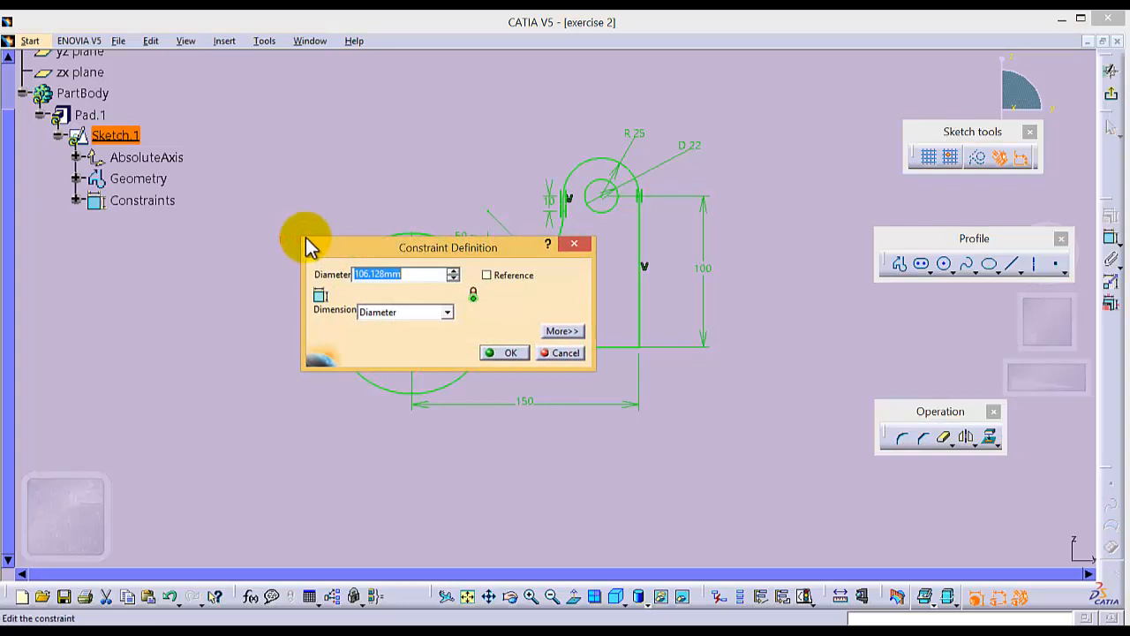
pyautogui.write('20')
pyautogui.press('Return')
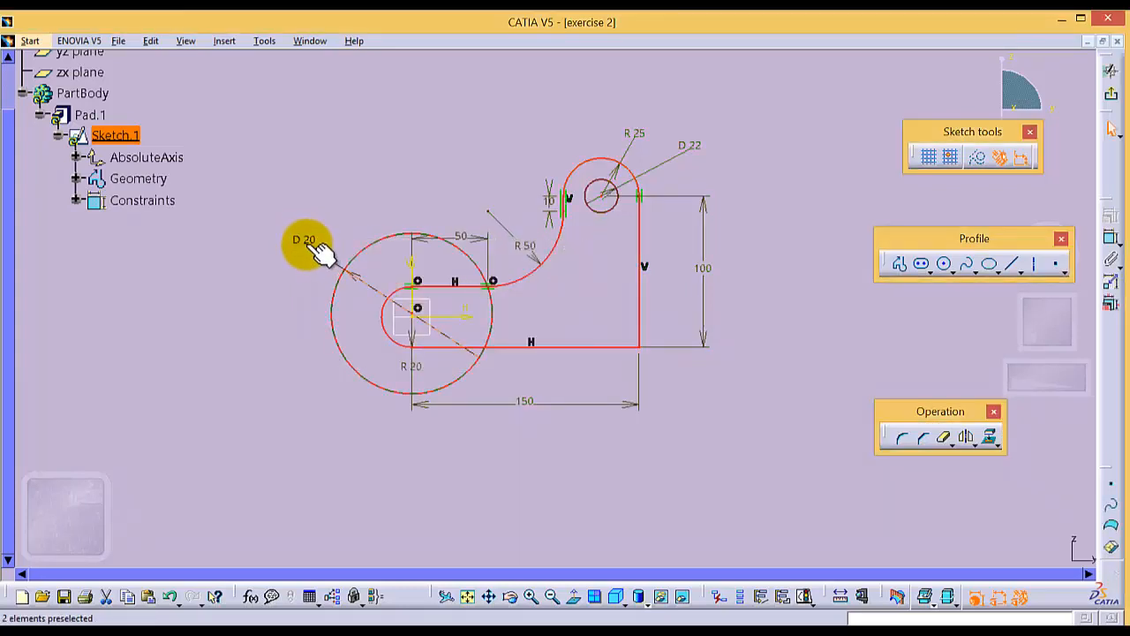
pyautogui.doubleClick(306, 243)
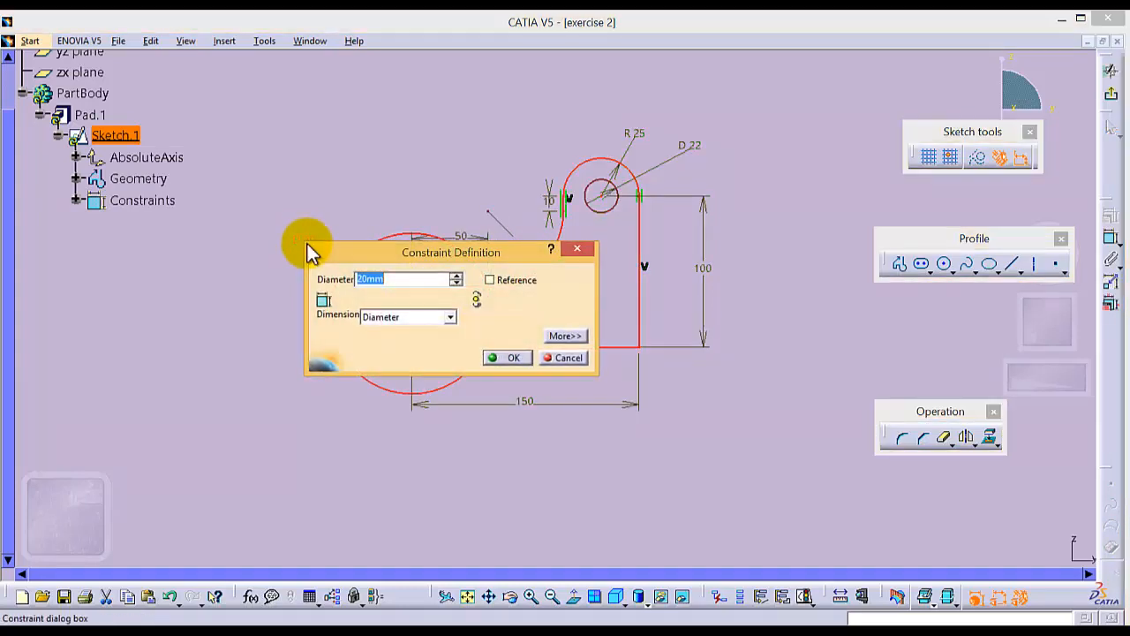
pyautogui.click(579, 251)
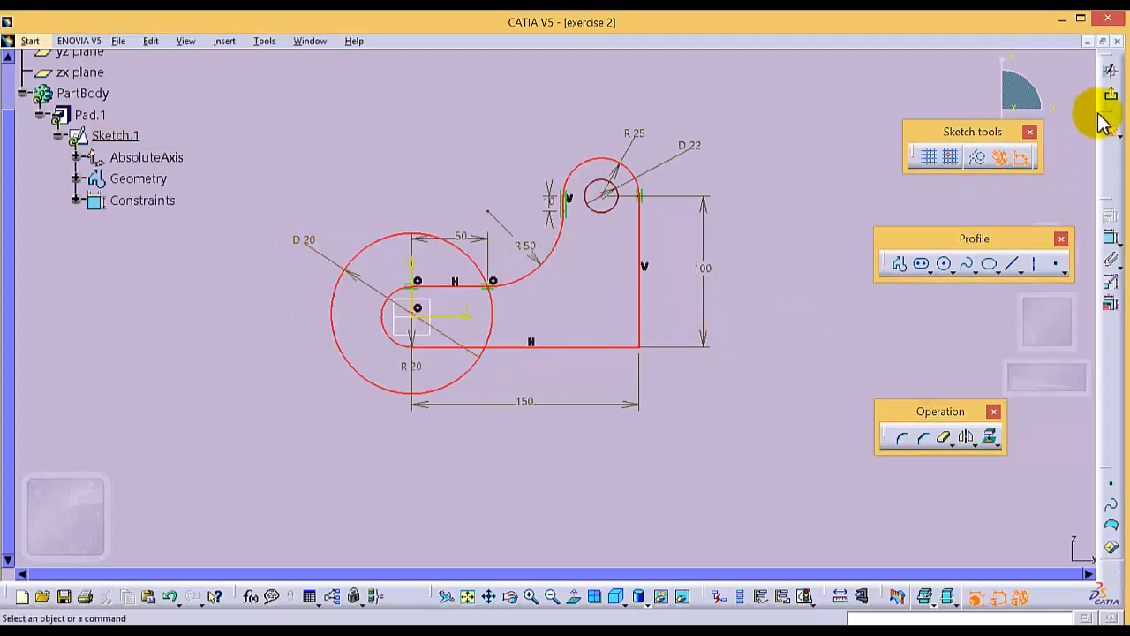
# - Undo the diameter constraint and the large circle around the R20 rounded end
pyautogui.click(172, 596)
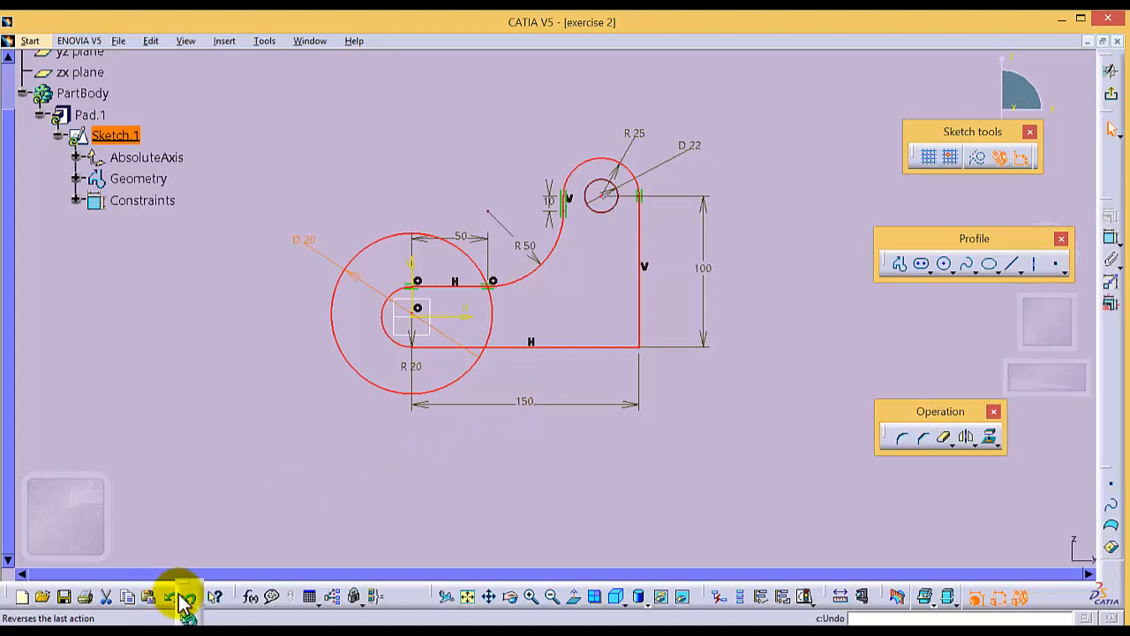
pyautogui.click(190, 598)
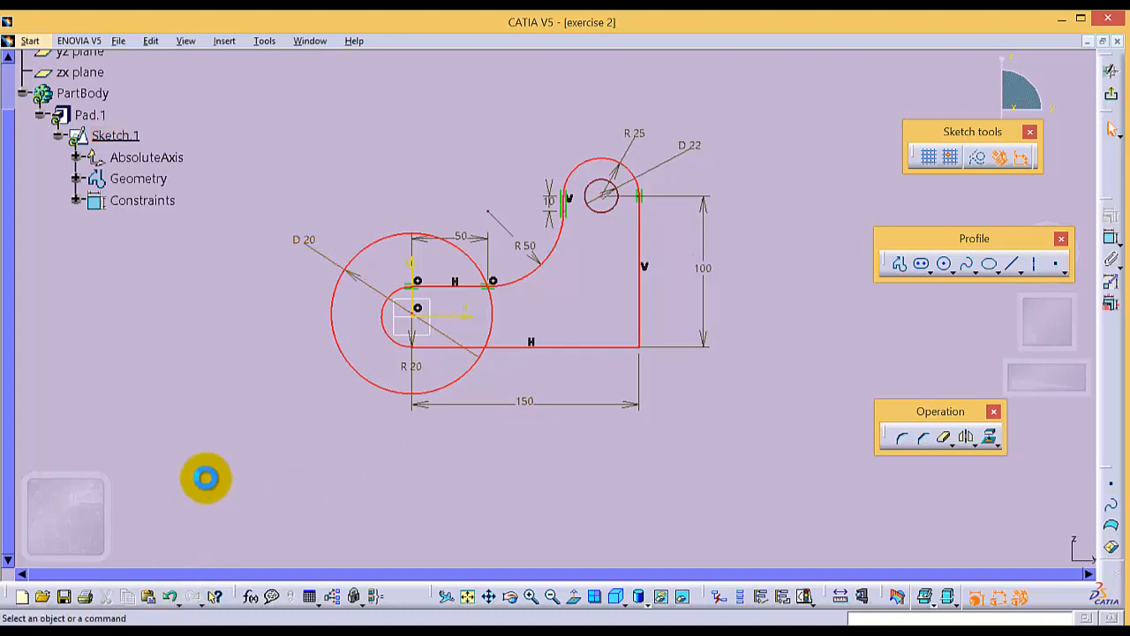
pyautogui.click(172, 596)
pyautogui.click(172, 595)
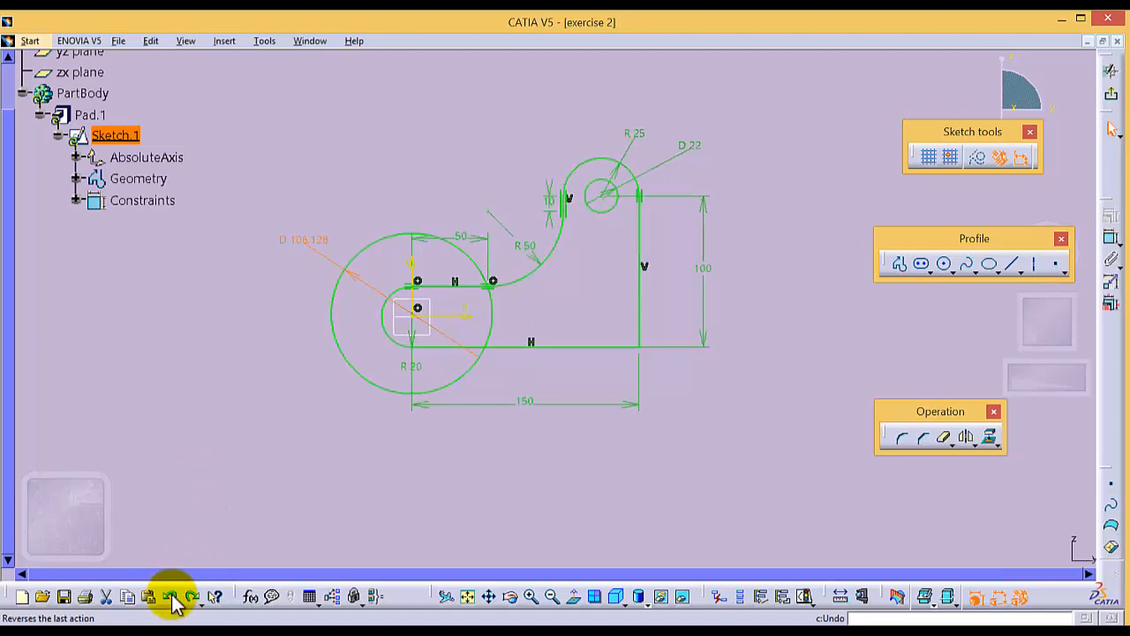
pyautogui.click(172, 596)
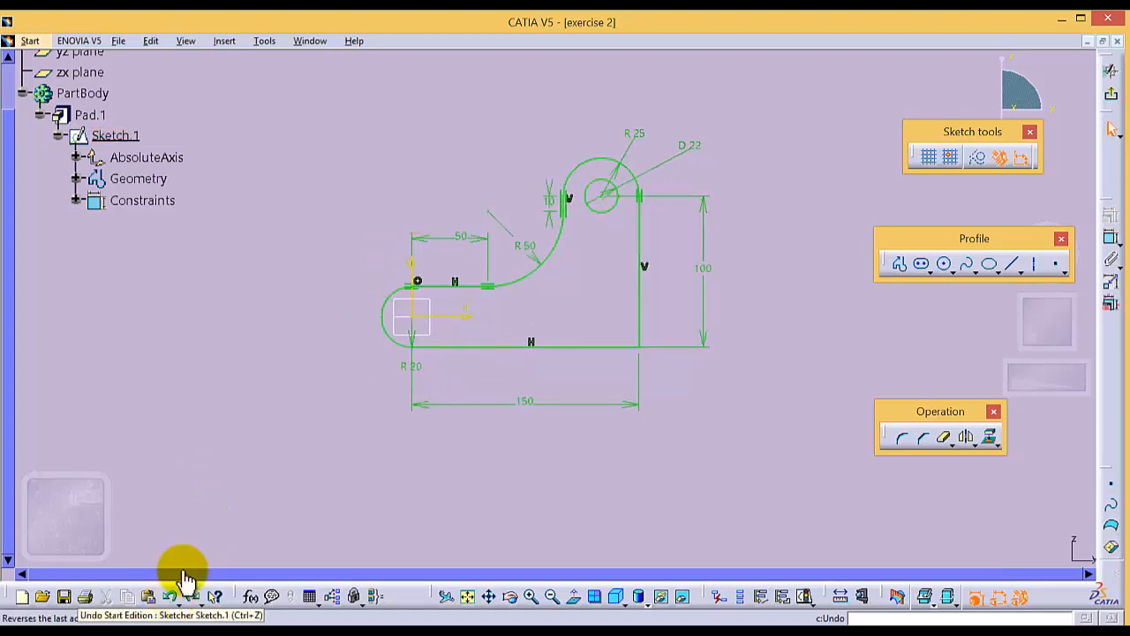
# - Draw a circle of about 23 mm diameter centred on the sketch origin, inside the R20 rounded end
pyautogui.click(946, 264)
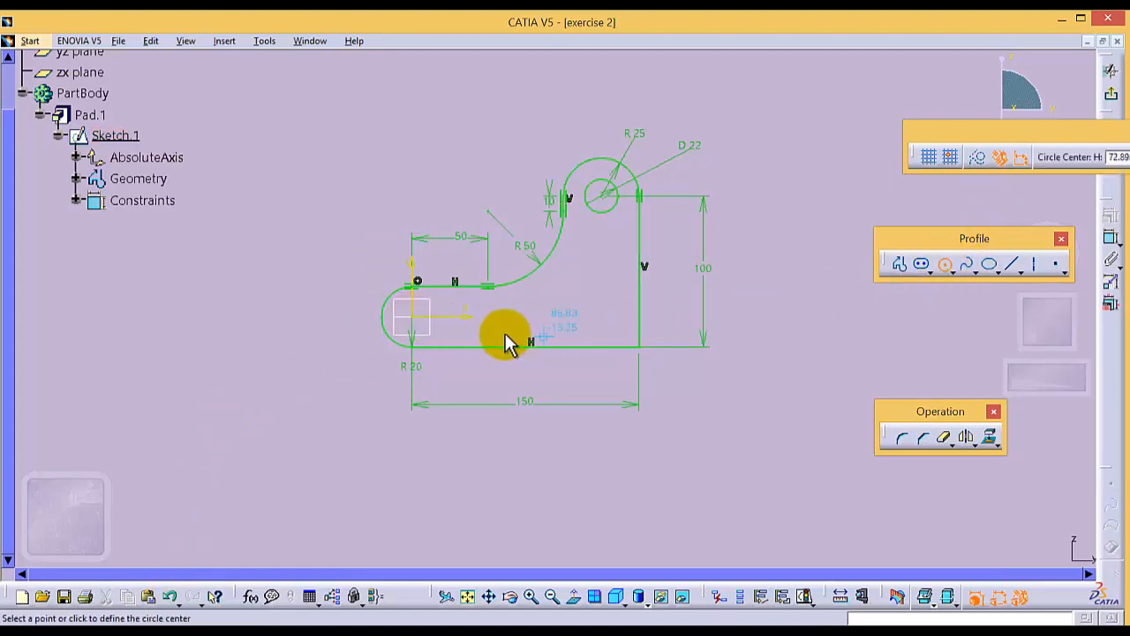
pyautogui.click(405, 312)
pyautogui.click(398, 306)
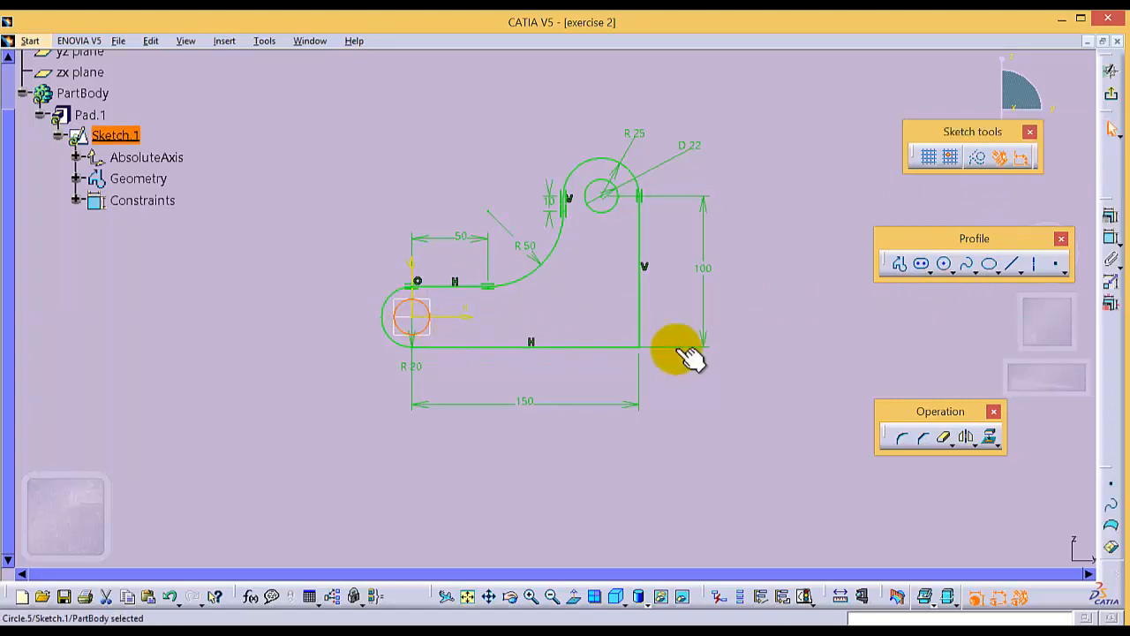
# - Dimension the small circle inside the rounded end with a diameter of 20 mm and exit the sketch
pyautogui.click(1110, 238)
pyautogui.click(264, 263)
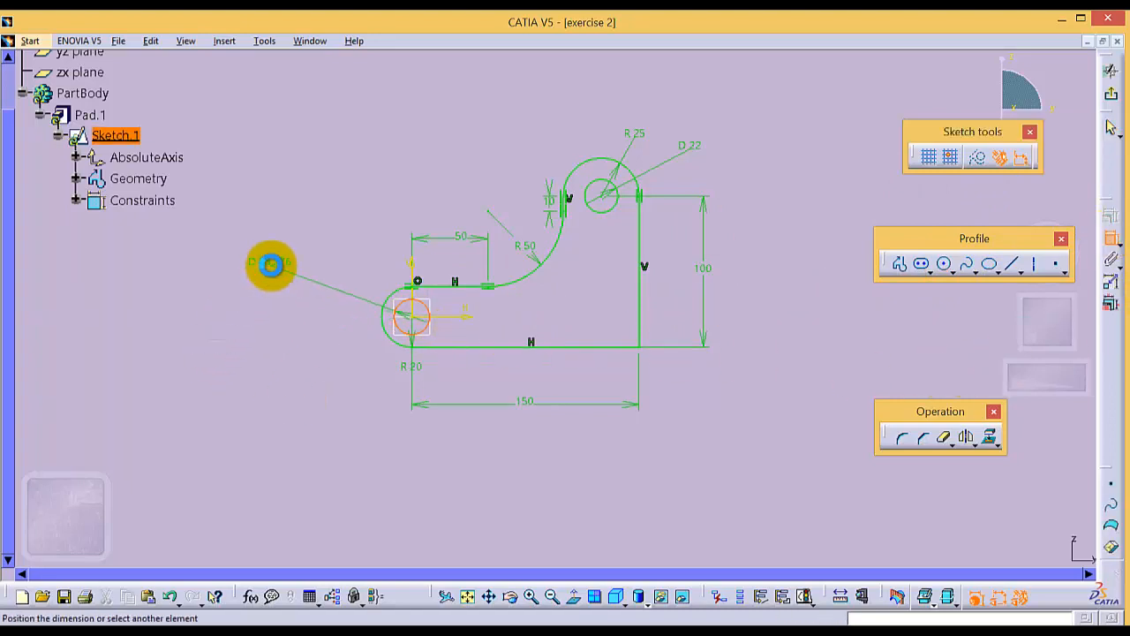
pyautogui.doubleClick(271, 262)
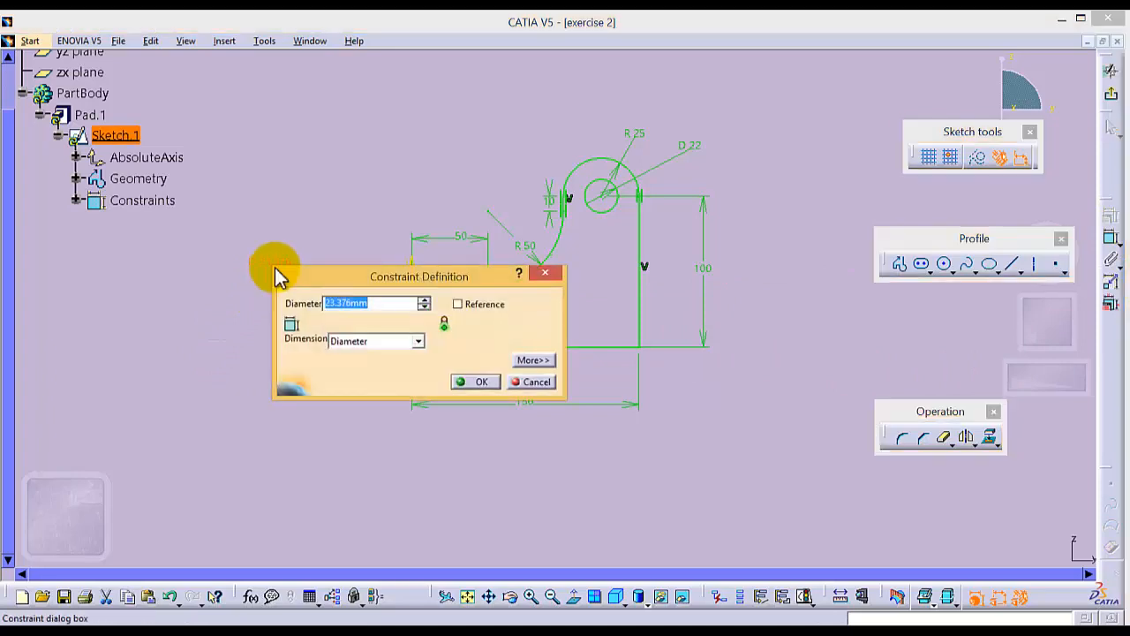
pyautogui.write('20')
pyautogui.press('Return')
pyautogui.click(492, 477)
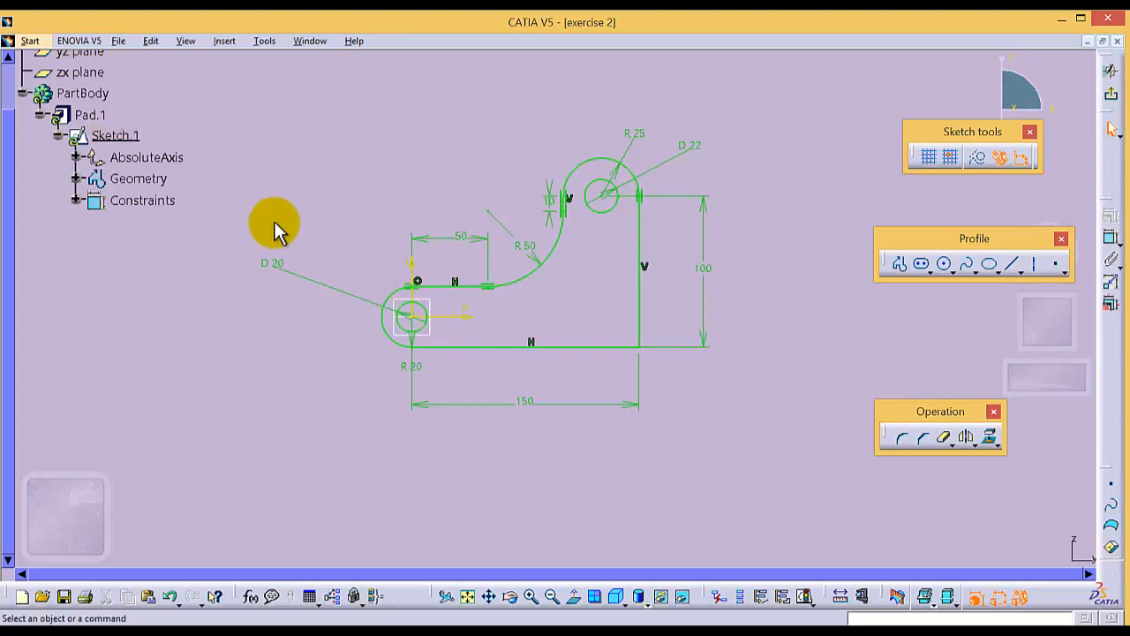
pyautogui.click(1110, 75)
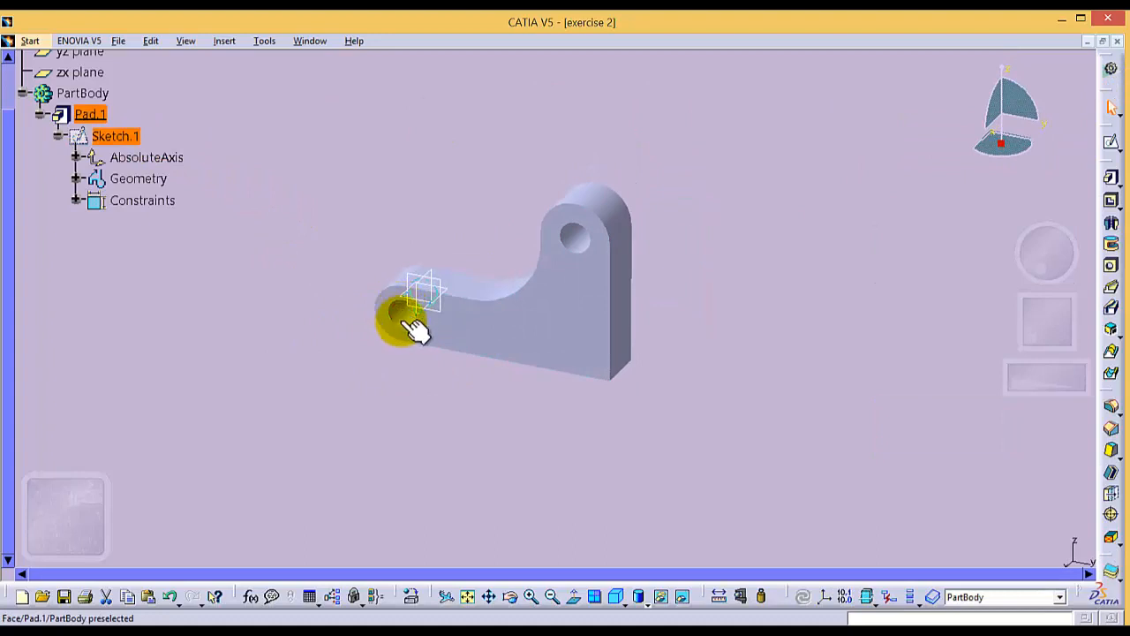